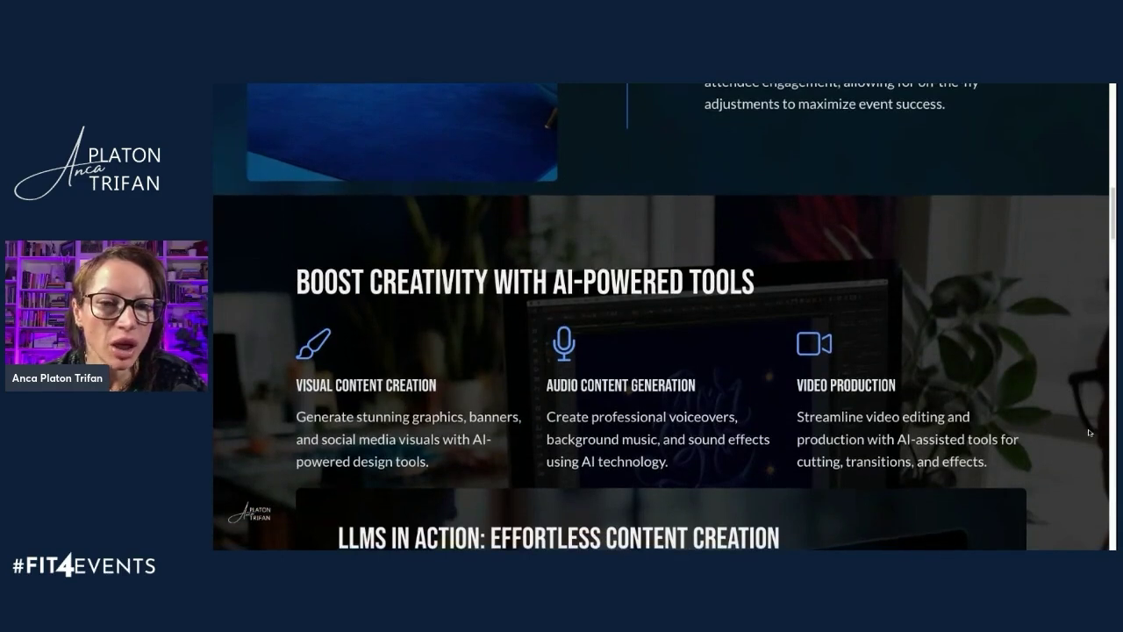
# Read the presentation sections on boosting creativity with AI-powered tools and on LLMs for effortless content creation
pyautogui.scroll(-1, 1090, 432)
pyautogui.scroll(-1, 1091, 432)
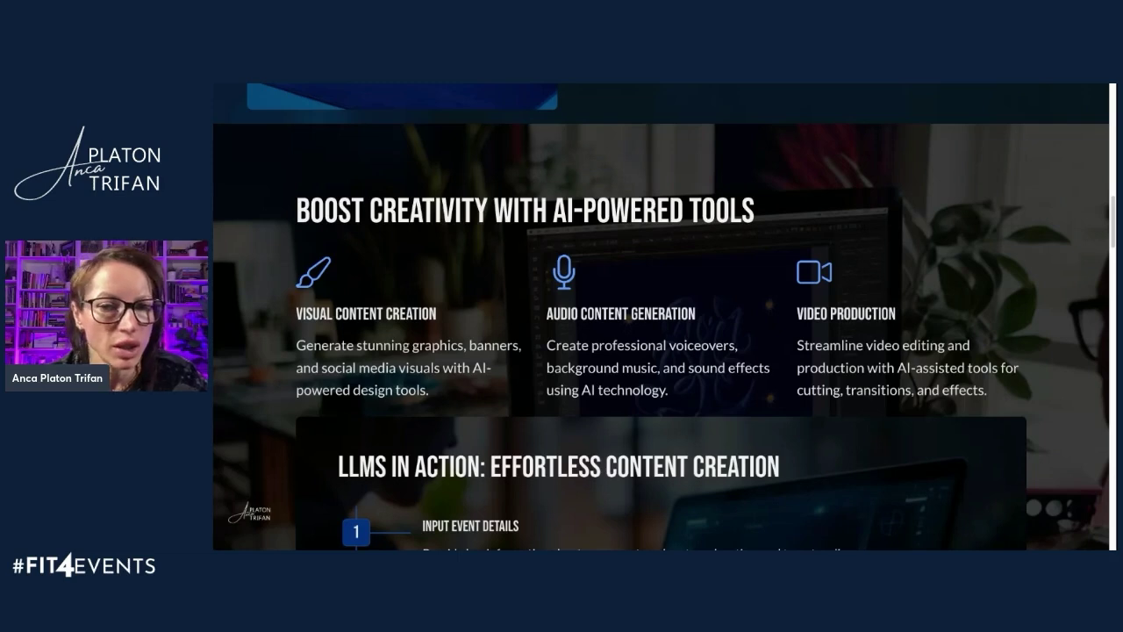
pyautogui.scroll(-1, 661, 317)
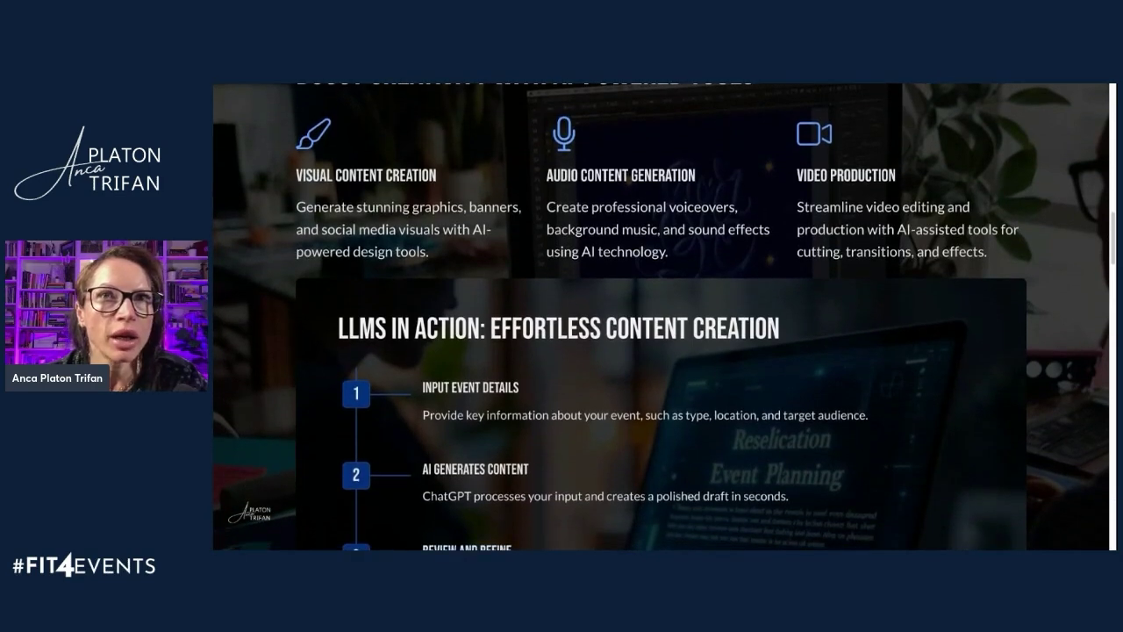
pyautogui.scroll(-2, 662, 316)
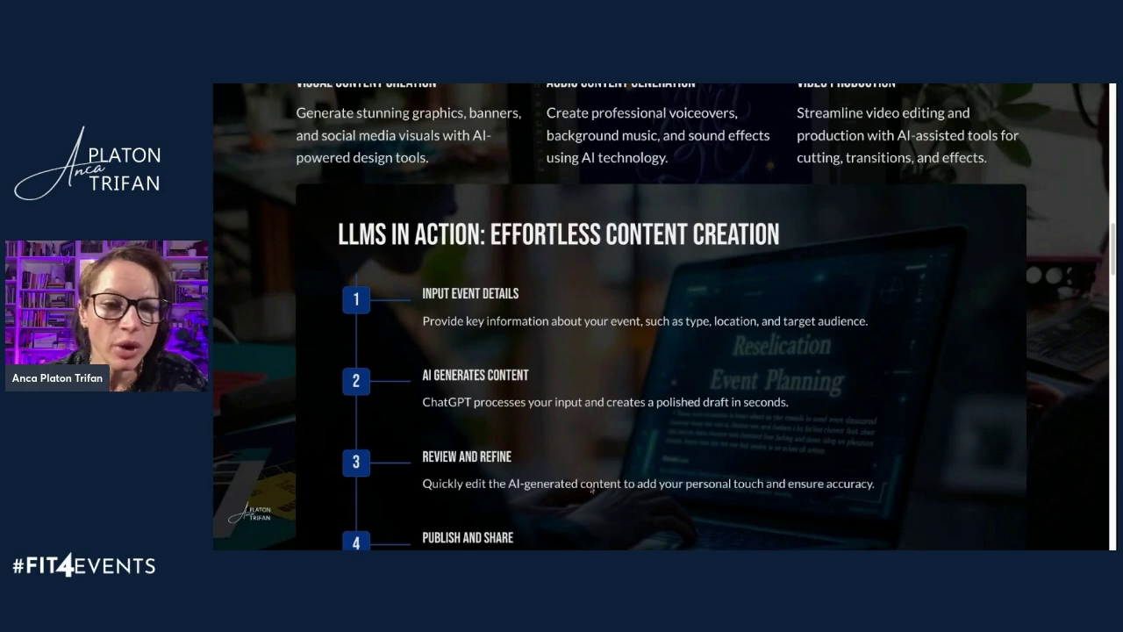
pyautogui.scroll(-1, 963, 370)
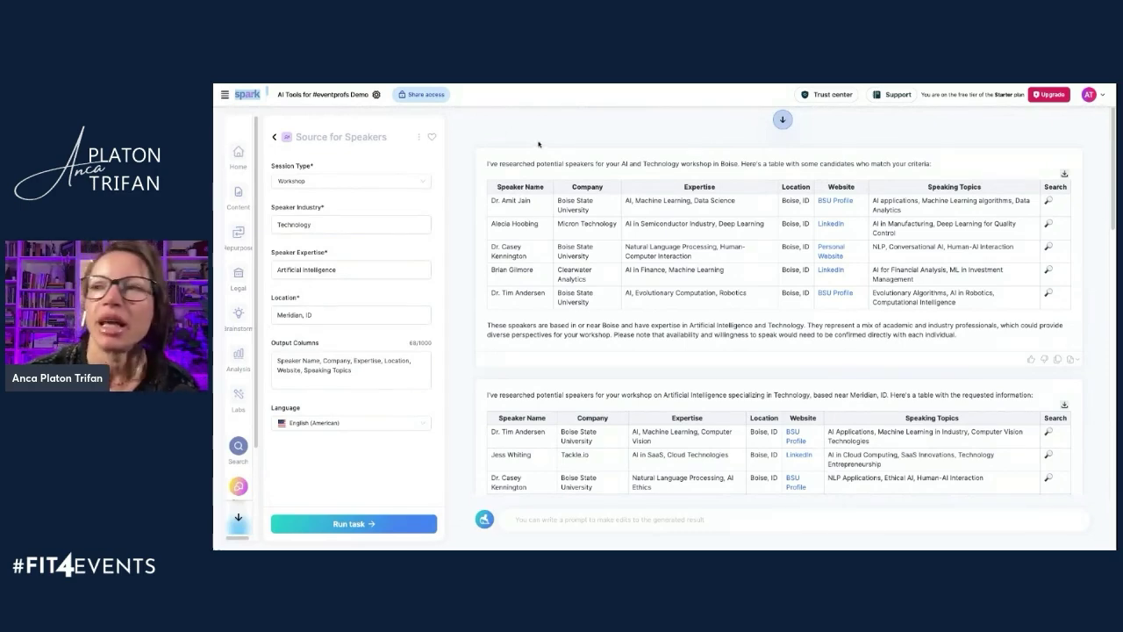
# Review the generated workshop speaker tables for Boise and Meridian in Spark, including the reply on where the speakers come from
pyautogui.scroll(-1, 817, 348)
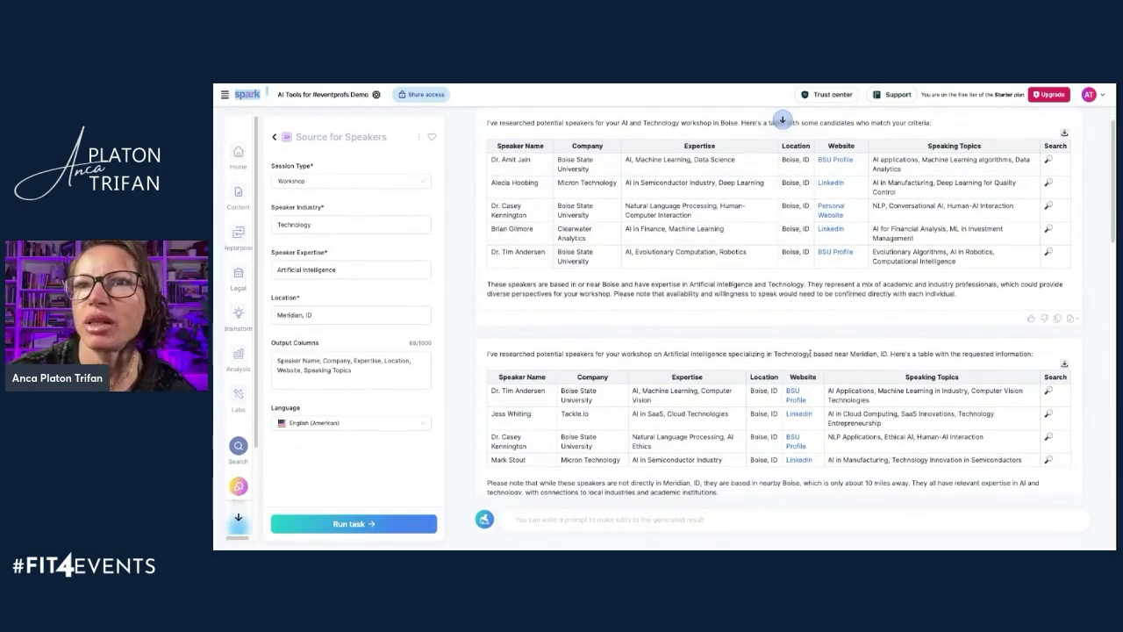
pyautogui.scroll(-2, 807, 355)
pyautogui.scroll(-2, 890, 436)
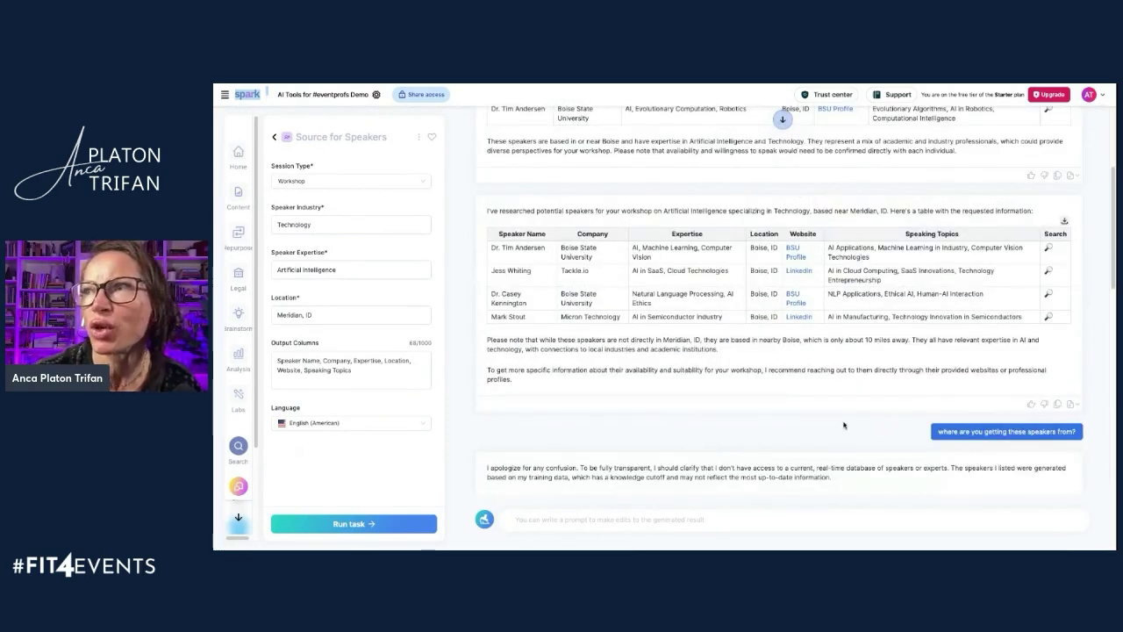
pyautogui.scroll(5, 838, 429)
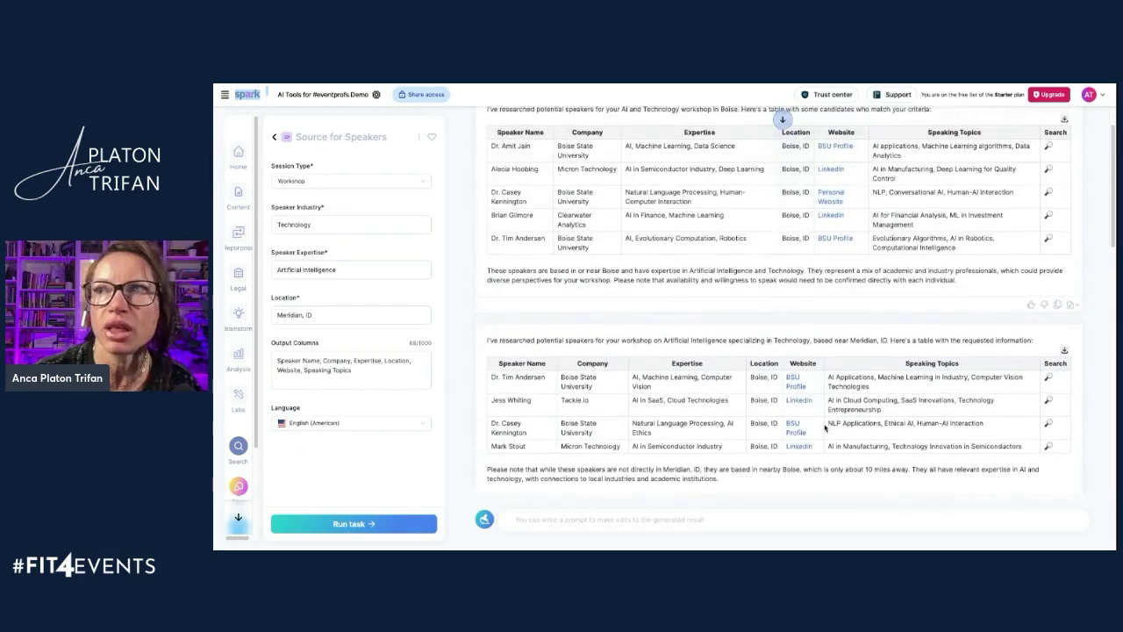
pyautogui.scroll(-3, 831, 433)
pyautogui.scroll(-3, 831, 433)
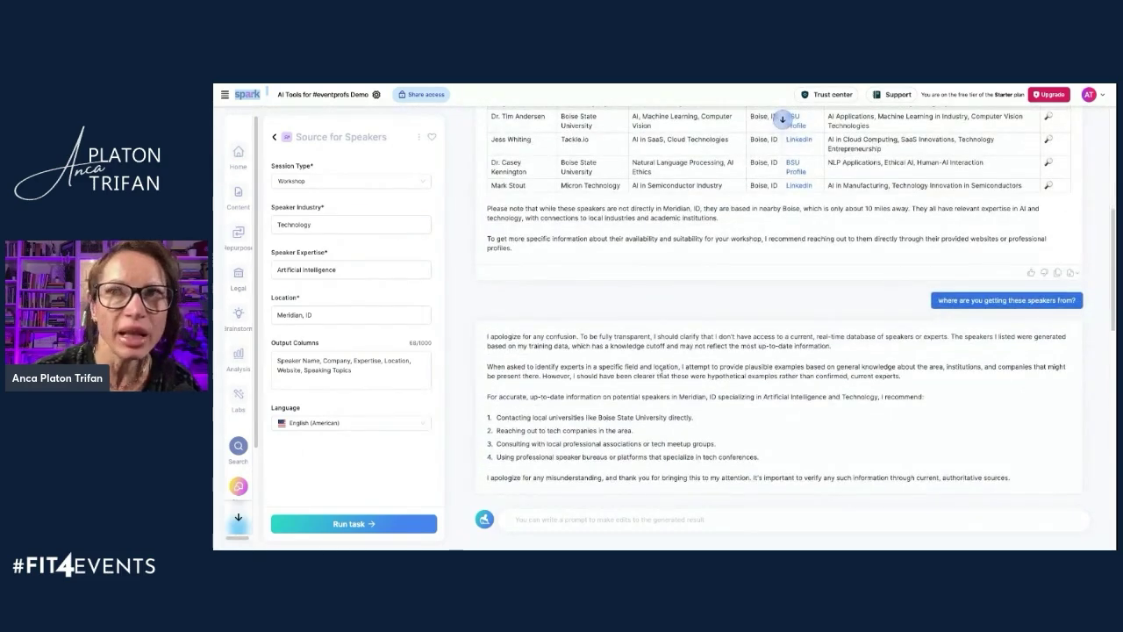
# Highlight the passage admitting there is no real-time speaker database and that the list comes from training data, then clear the selection
pyautogui.moveTo(578, 336); pyautogui.dragTo(832, 346)
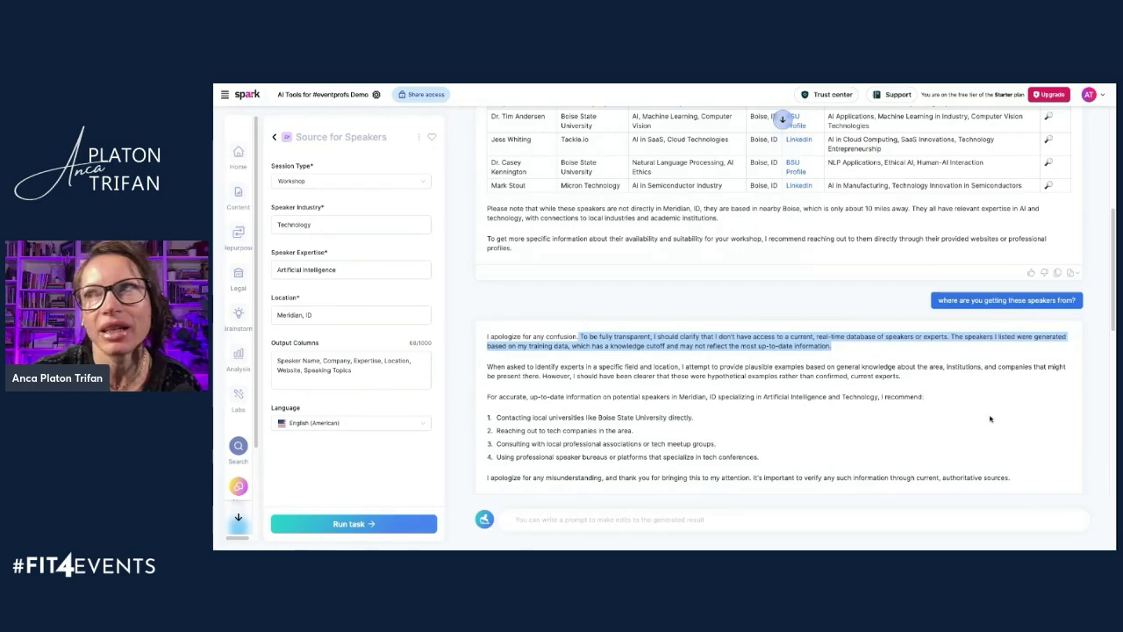
pyautogui.scroll(-1, 957, 406)
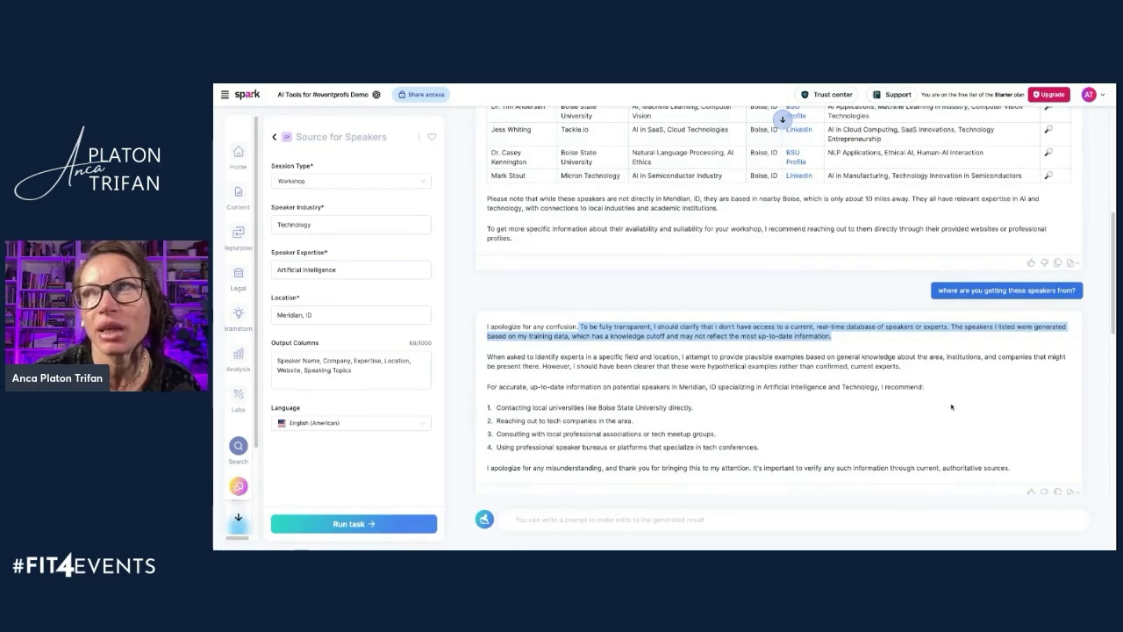
pyautogui.click(951, 408)
# Switch to the Perplexity thread on sourcing AI experts and examine the Boise speaker table, its sources and the follow-up about another speaker
pyautogui.scroll(-5, 986, 413)
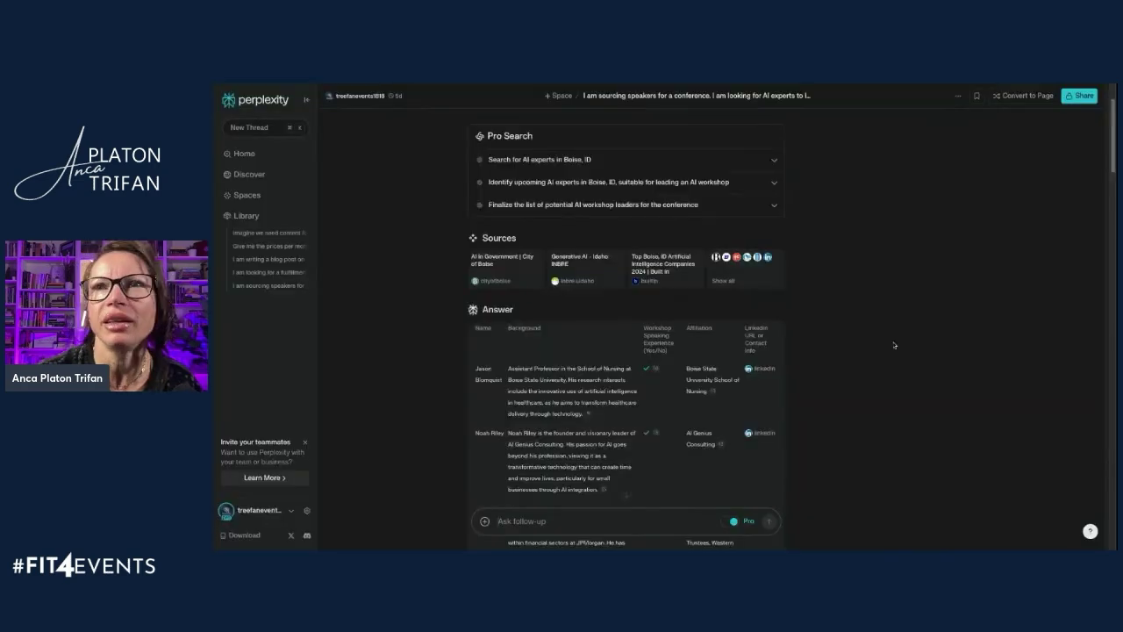
pyautogui.scroll(-5, 895, 345)
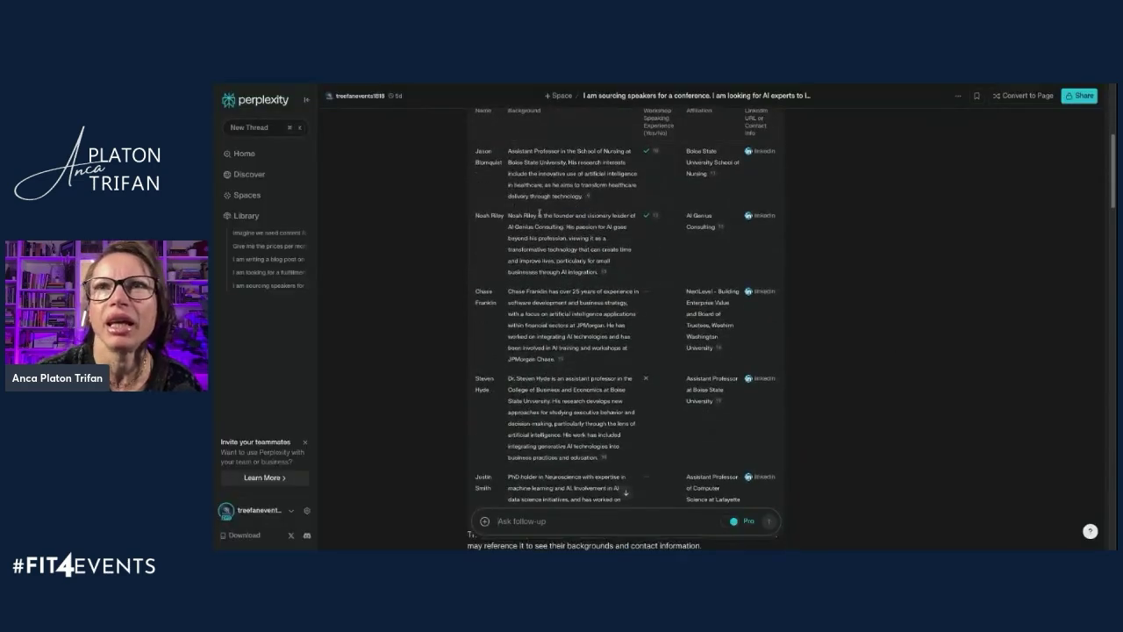
pyautogui.scroll(-3, 539, 212)
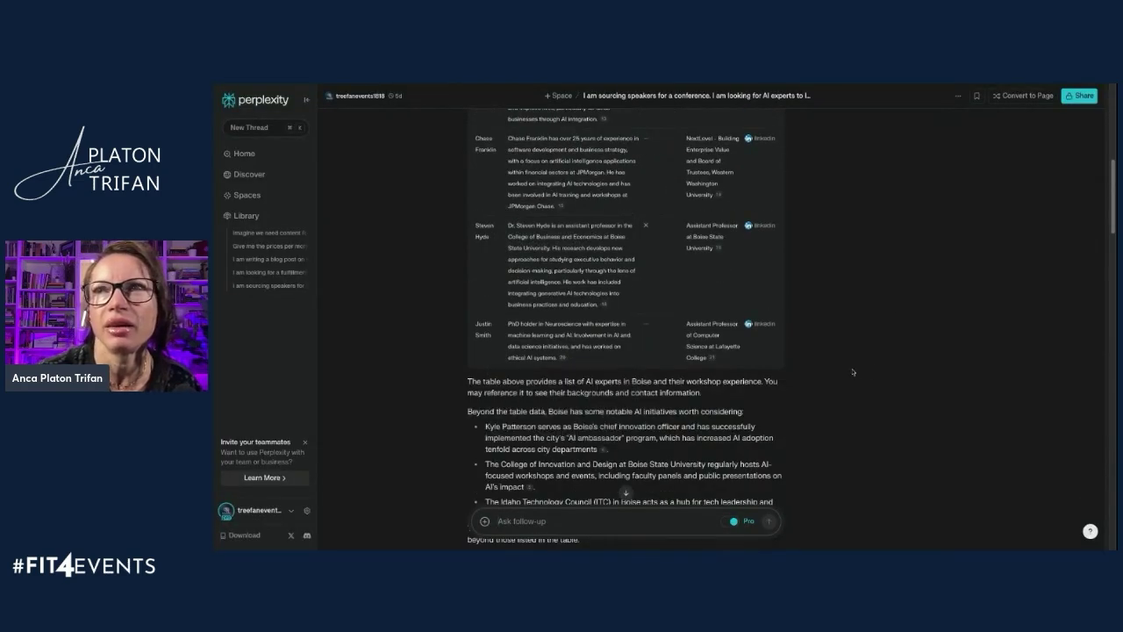
pyautogui.scroll(-5, 852, 372)
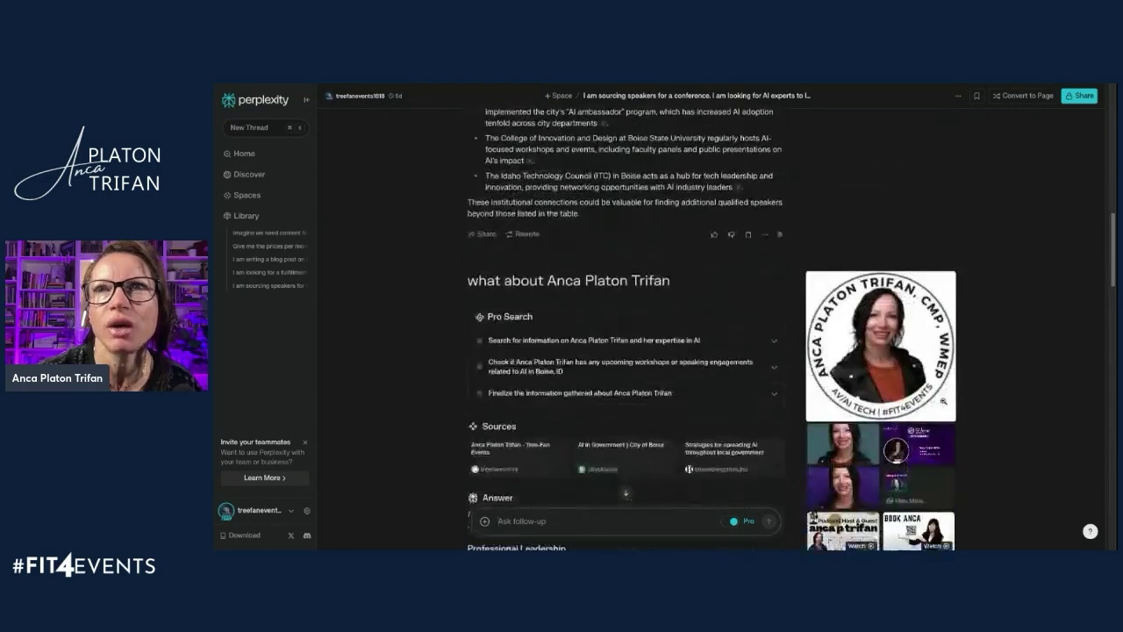
pyautogui.scroll(-3, 944, 401)
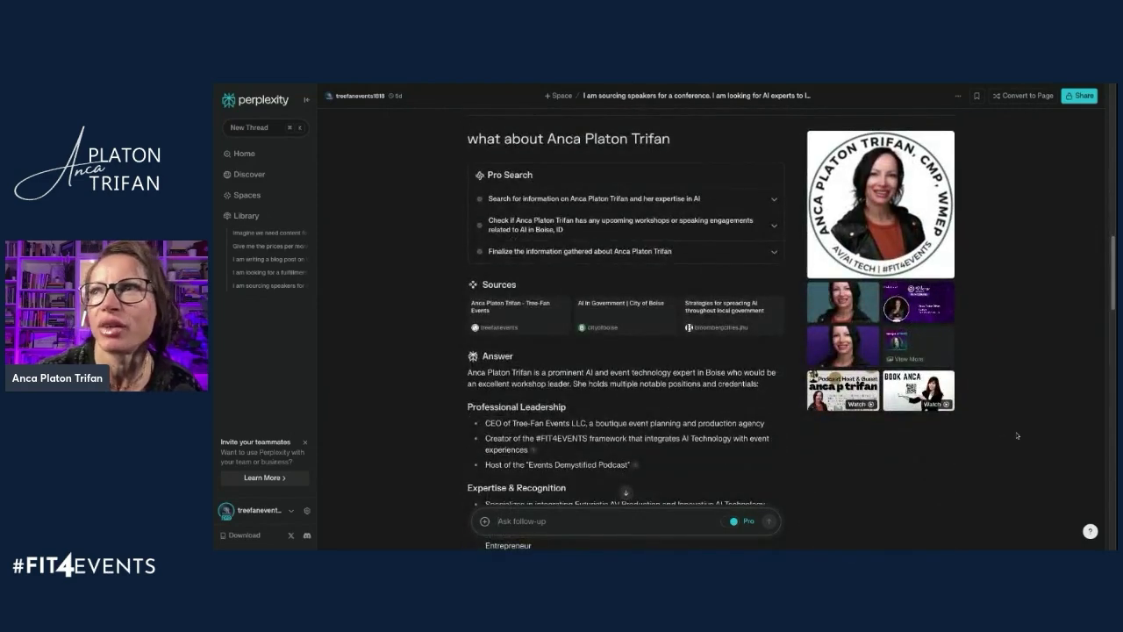
pyautogui.scroll(-10, 1017, 435)
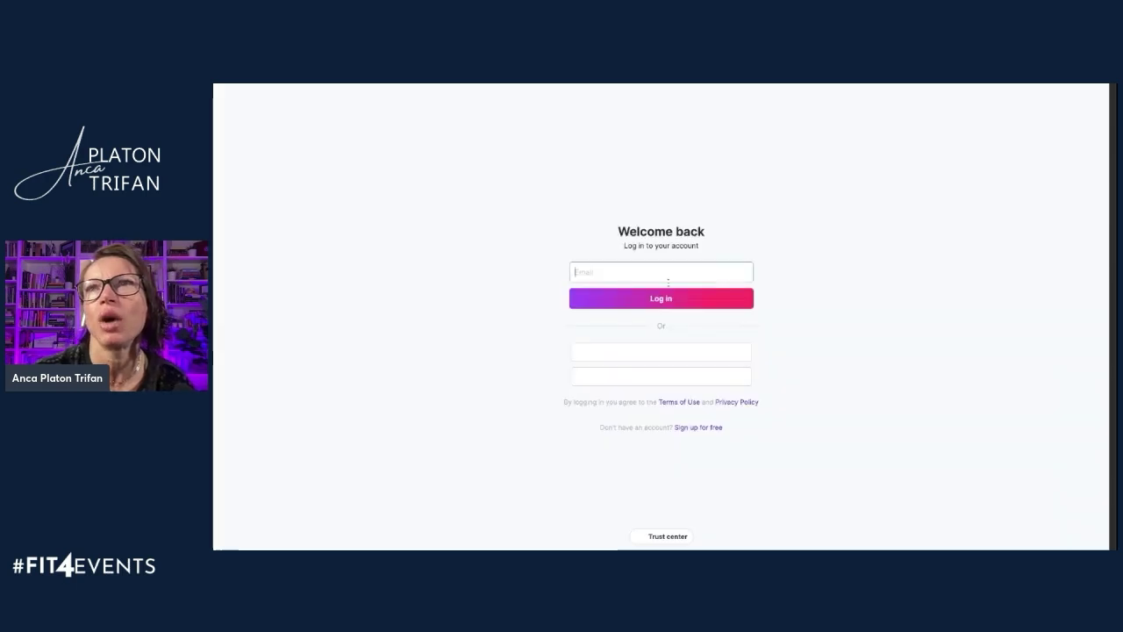
# Switch to Spark and log in with the first listed Google account, agreeing to continue
pyautogui.click(654, 296)
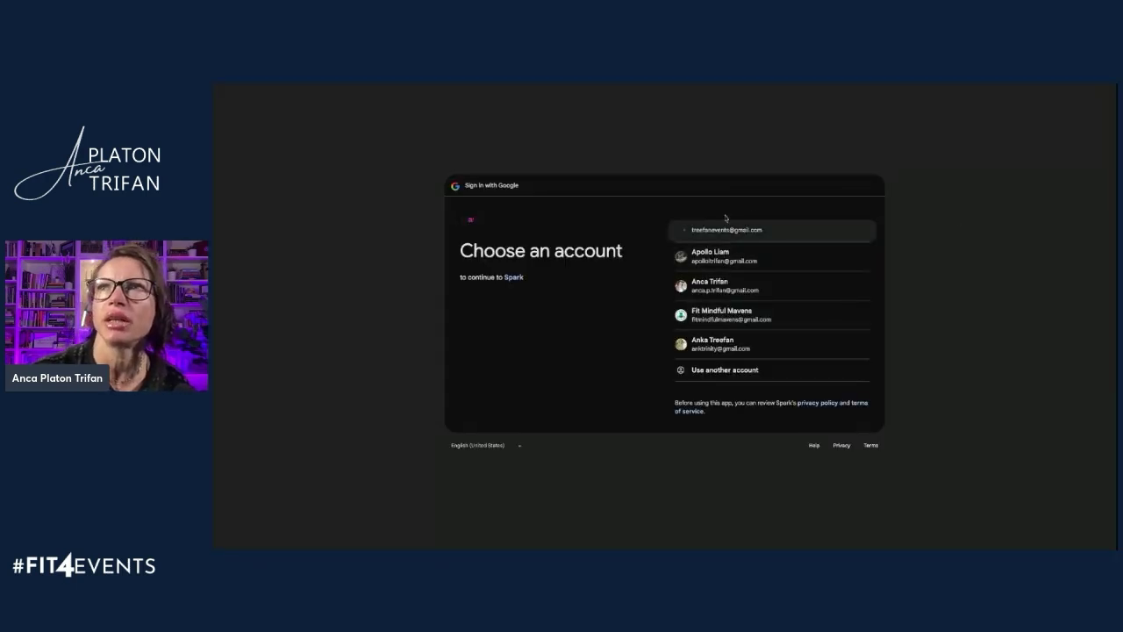
pyautogui.click(730, 230)
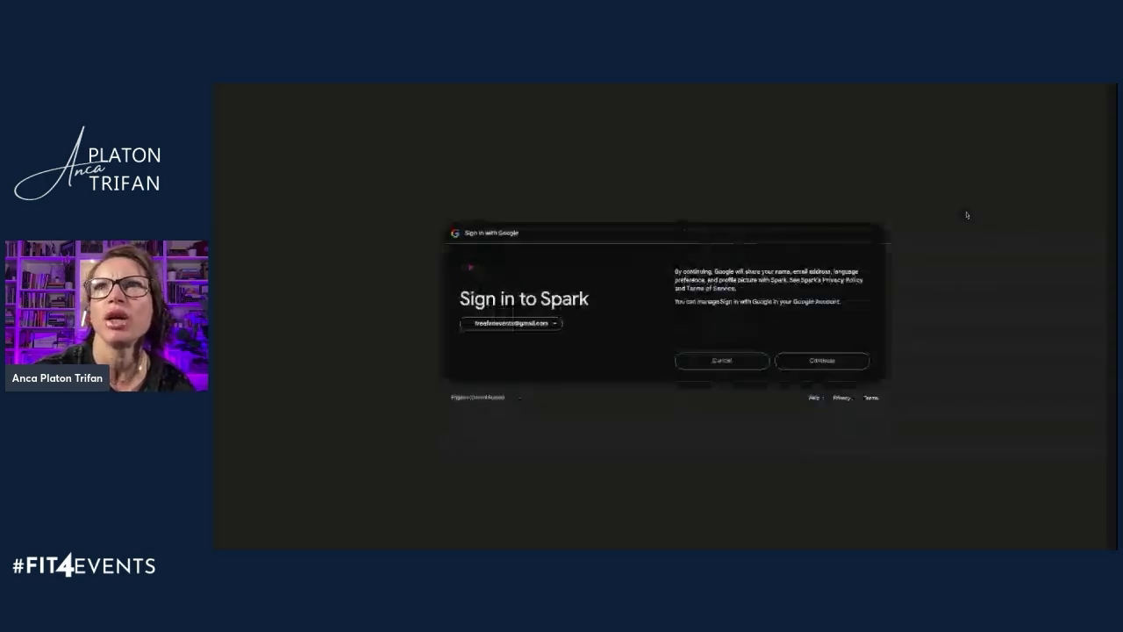
pyautogui.click(835, 357)
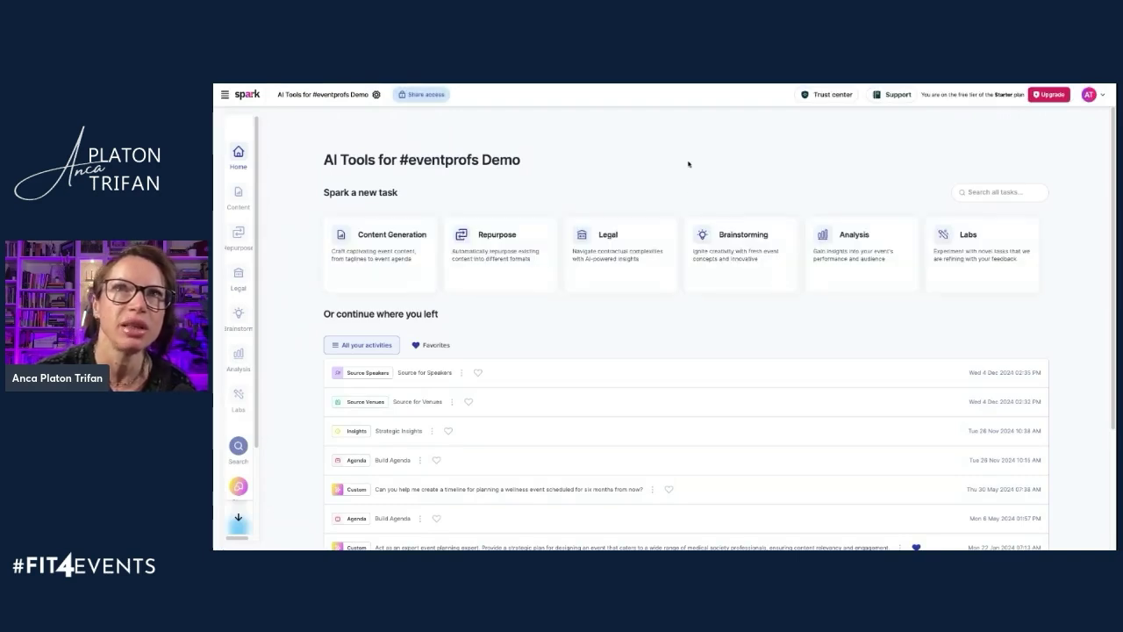
# Look through Spark's content generation tasks, view the Build Agenda form and return to the task list
pyautogui.click(238, 194)
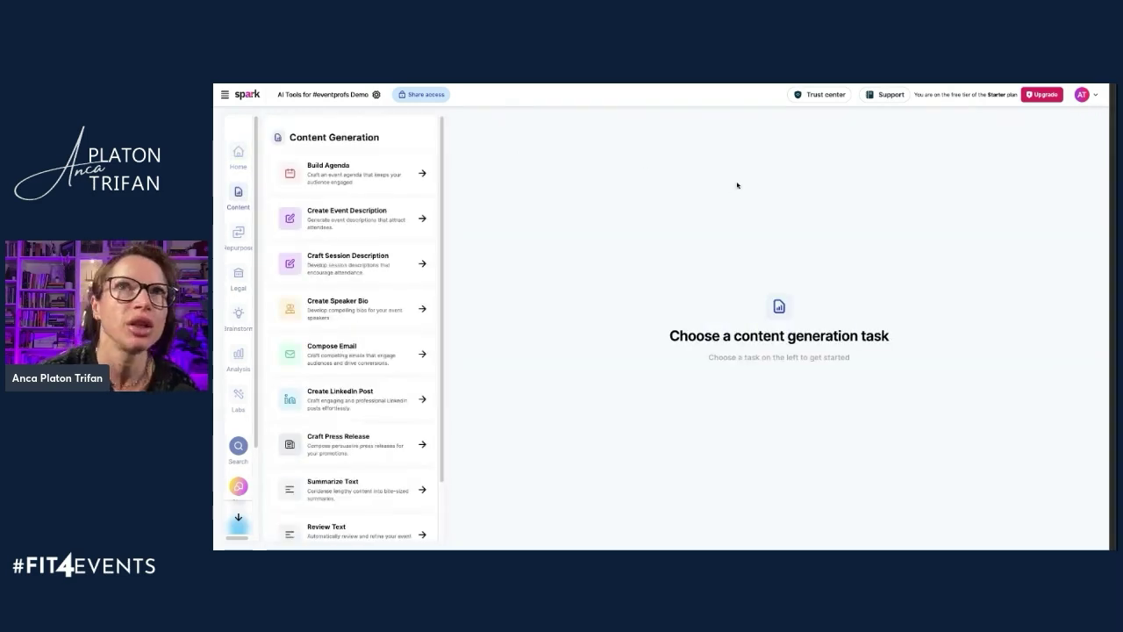
pyautogui.click(351, 178)
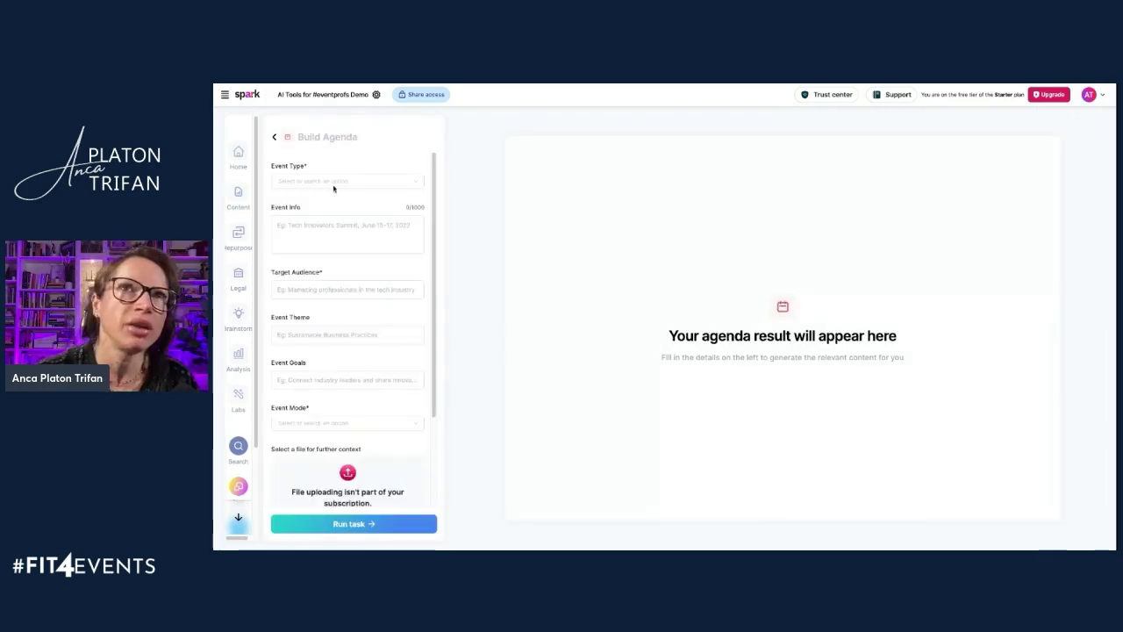
pyautogui.scroll(-1, 389, 397)
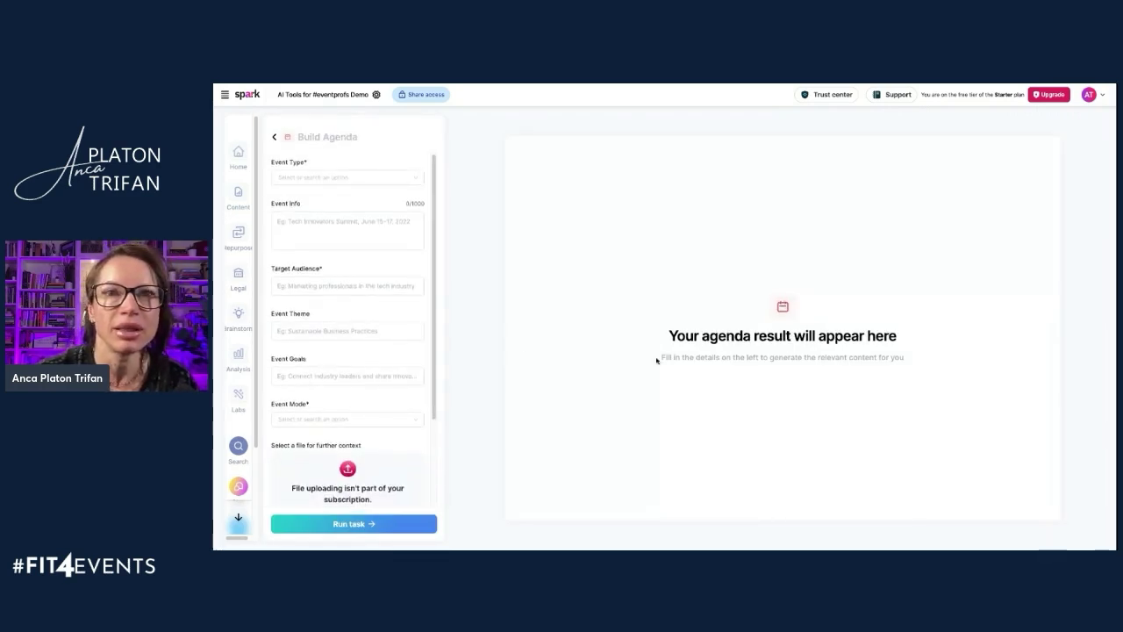
pyautogui.click(275, 138)
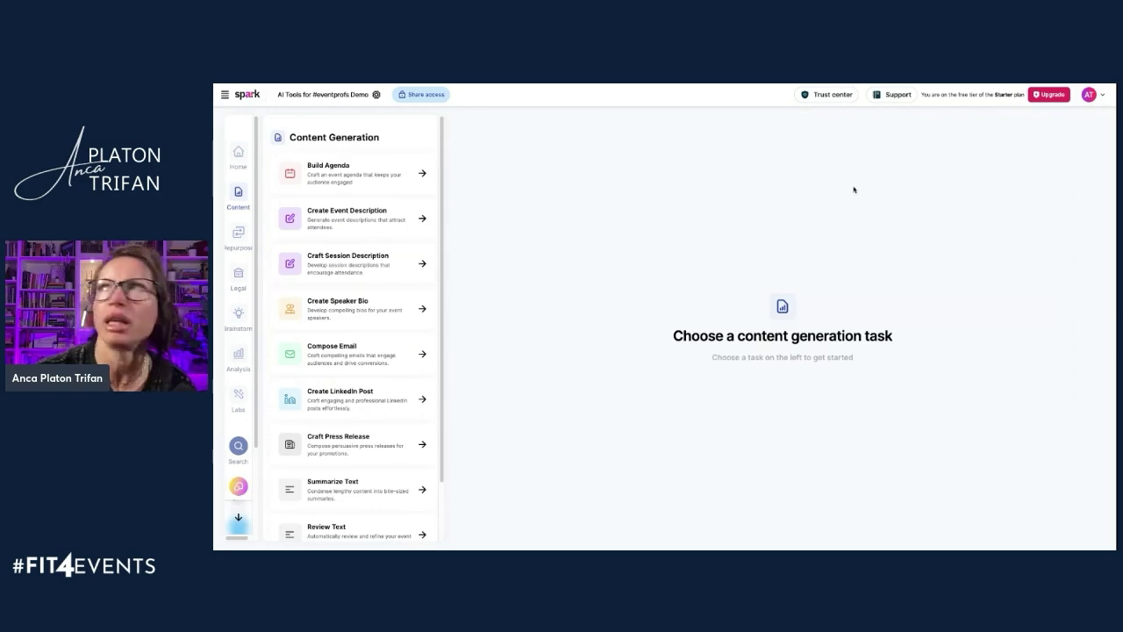
# View Spark's Repurpose tasks and its Analysis tasks
pyautogui.click(238, 234)
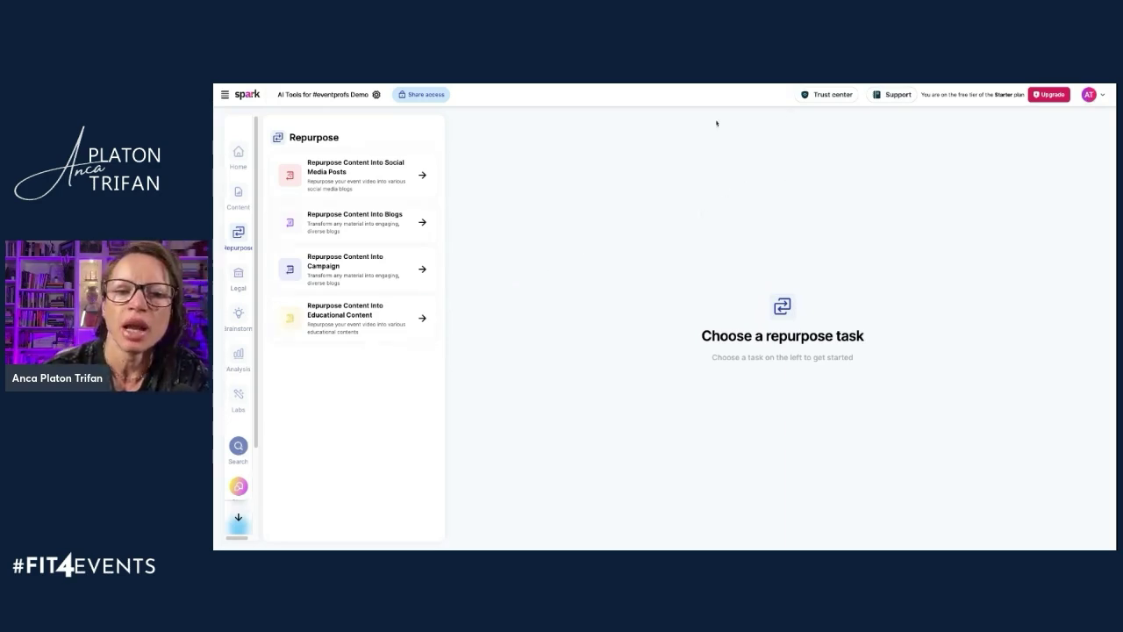
pyautogui.click(238, 358)
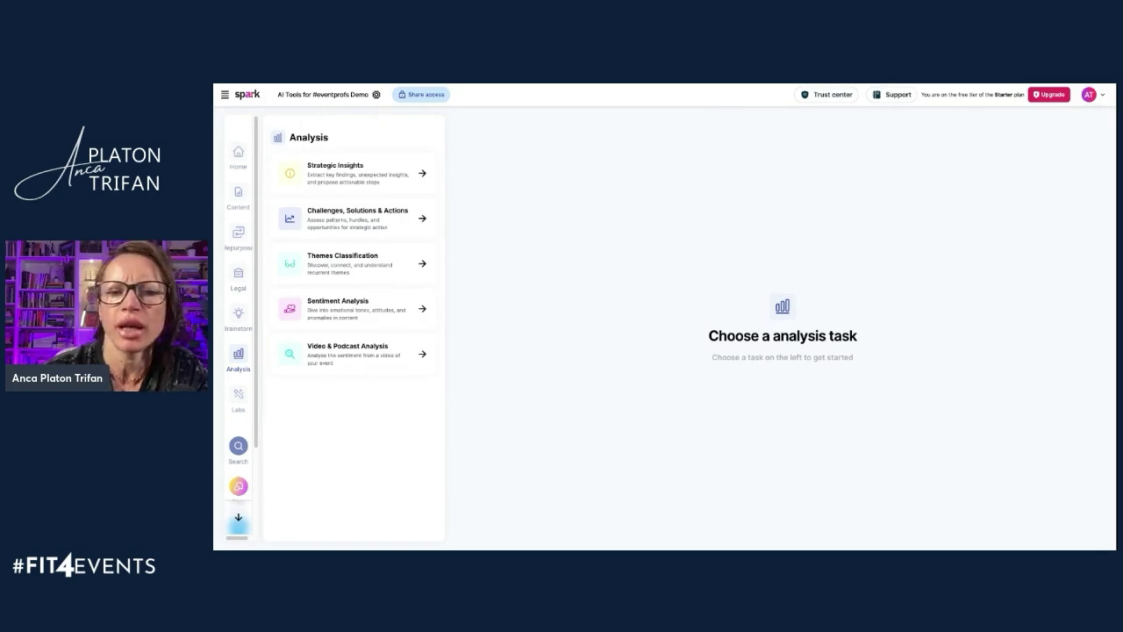
# Switch to Microsoft 365 Copilot and on to ChatGPT, and open the AV Production Expert custom GPT
pyautogui.hotkey('ctrl', 'Tab')
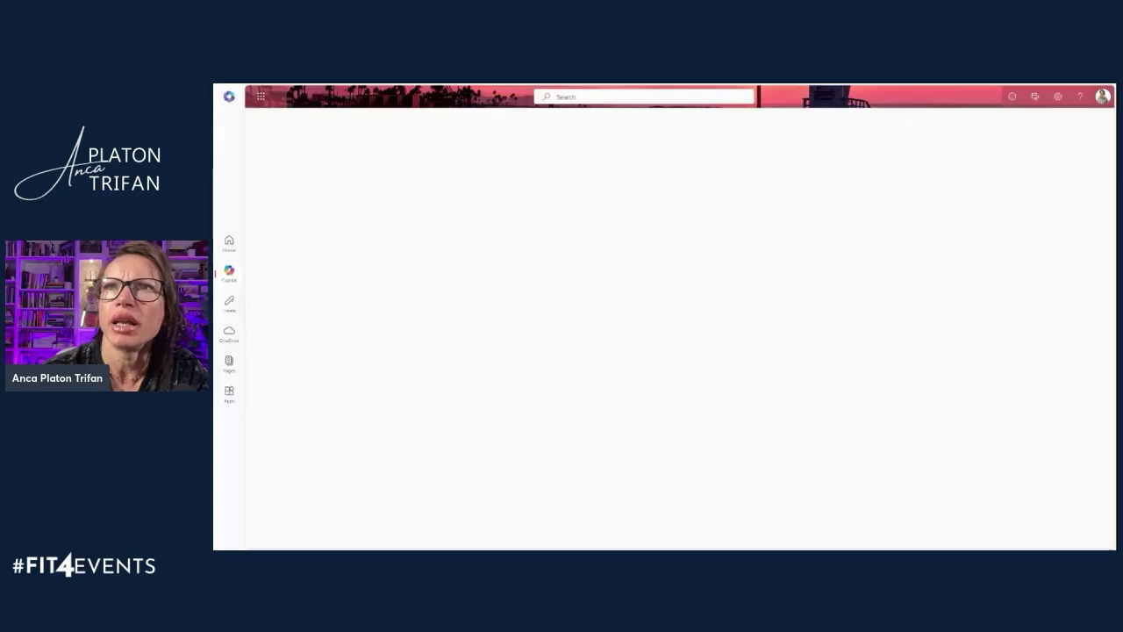
pyautogui.scroll(-1, 806, 339)
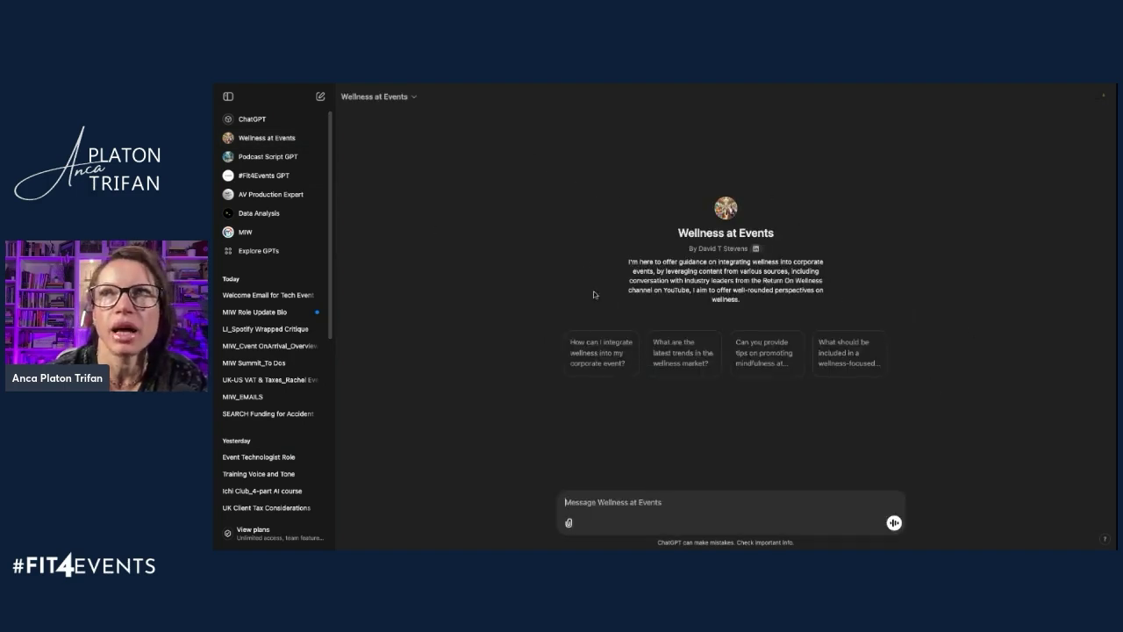
pyautogui.click(266, 194)
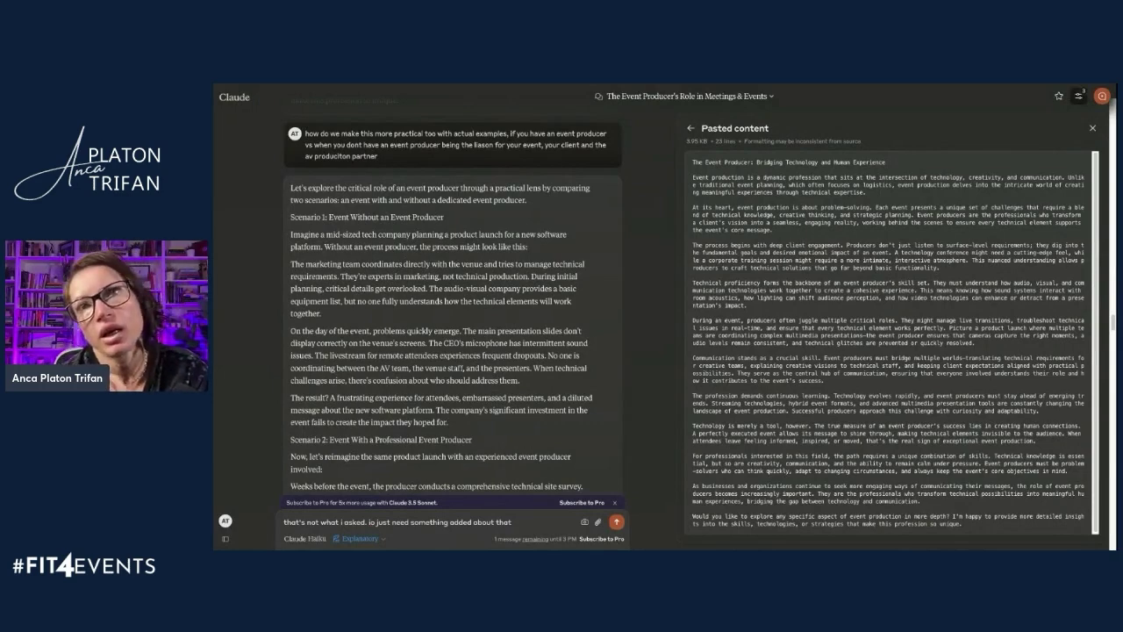
# Read back through the Claude conversation on the event producer's role, comparing the drafts and the style-refining prompts
pyautogui.scroll(15, 492, 351)
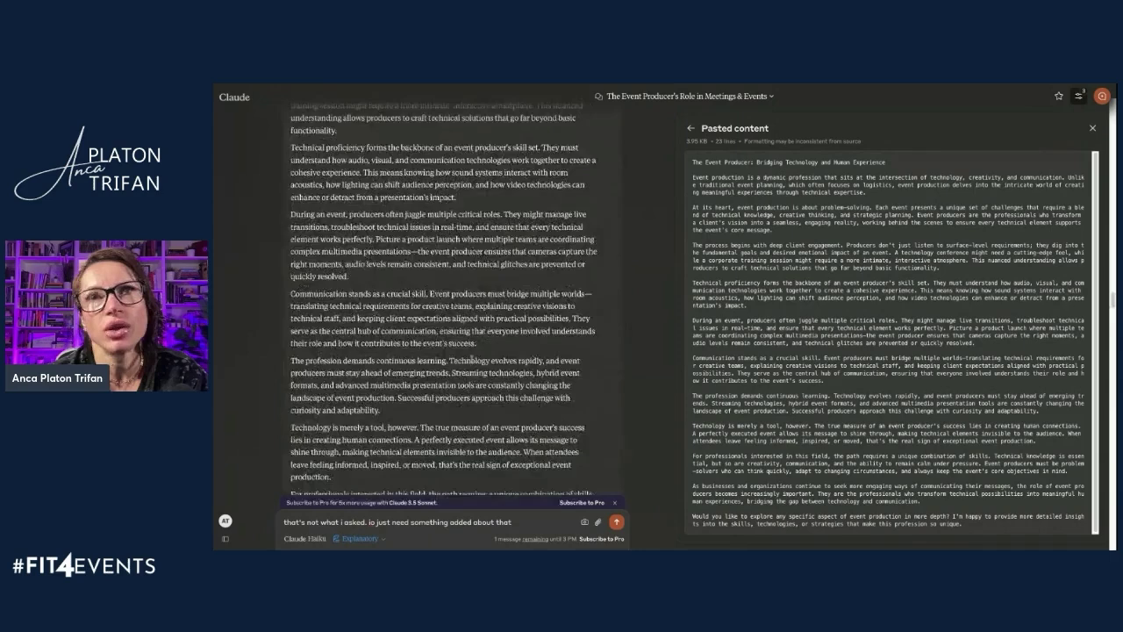
pyautogui.scroll(5, 471, 359)
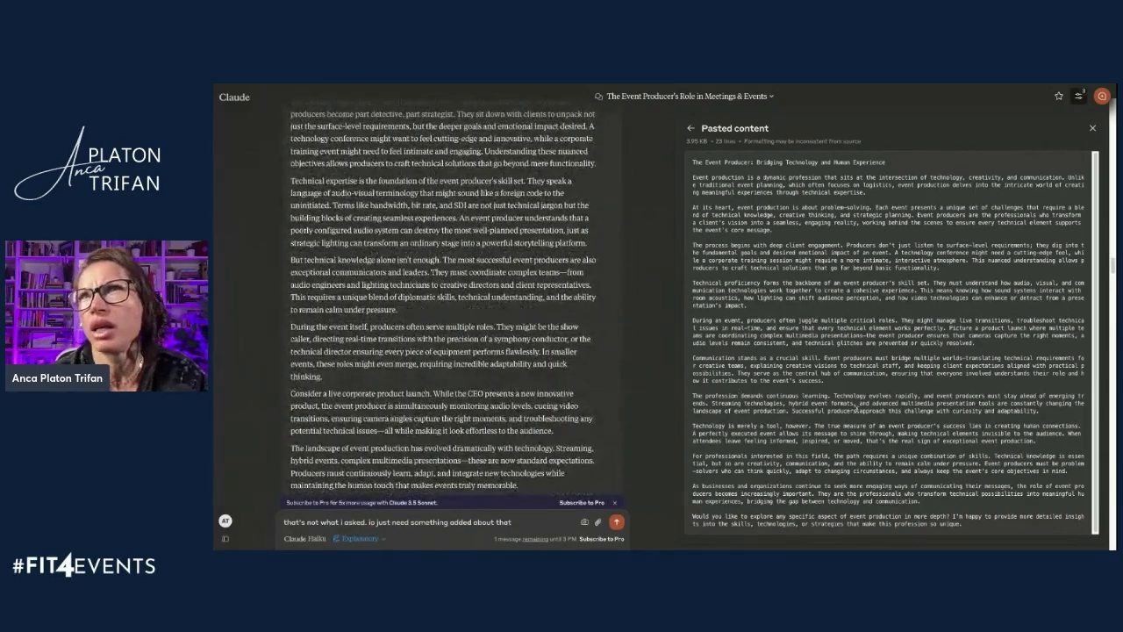
pyautogui.scroll(5, 390, 375)
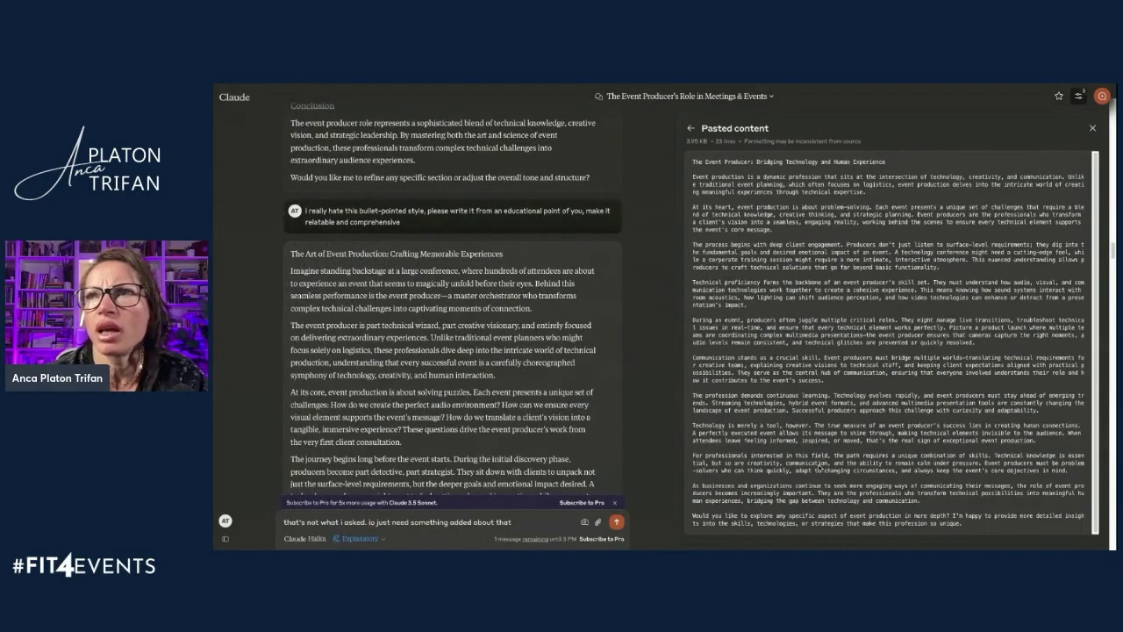
pyautogui.scroll(3, 513, 343)
pyautogui.scroll(-4, 472, 332)
pyautogui.scroll(-8, 472, 331)
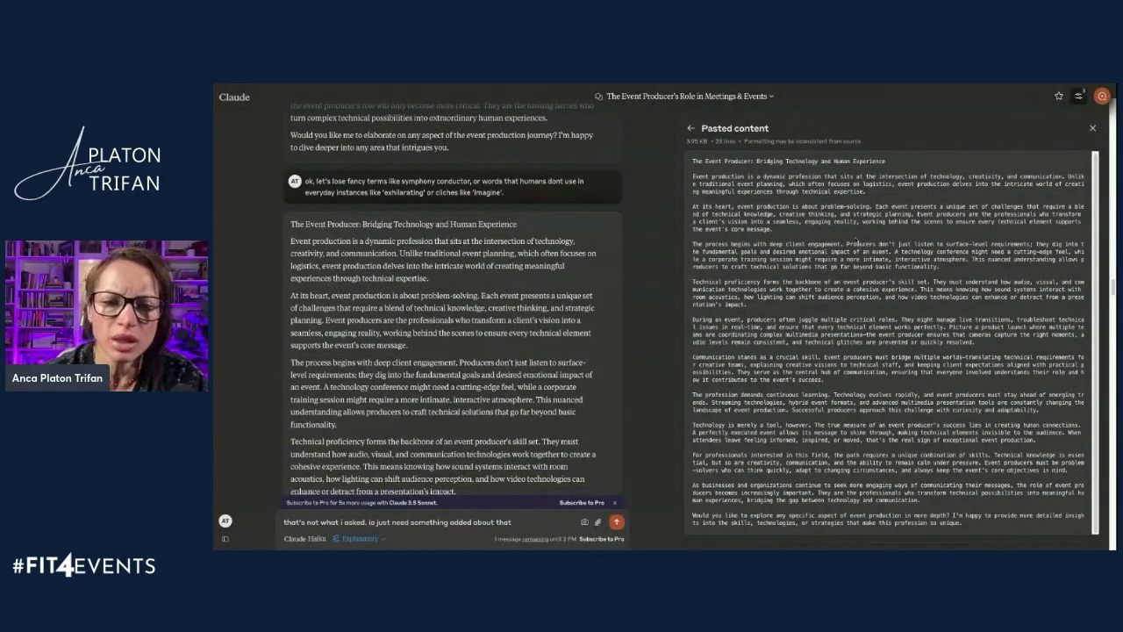
# Switch past Gamma to NotebookLM and open the 2024.11.25 PDF source in the notebook on AI in event planning and marketing
pyautogui.click(815, 83)
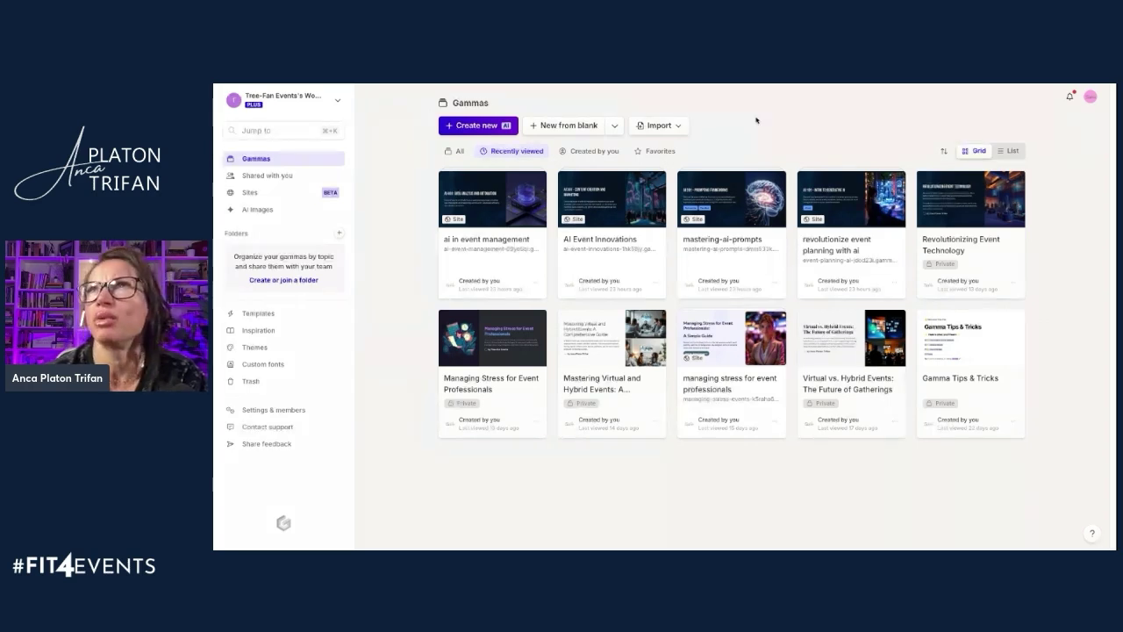
pyautogui.hotkey('ctrl', 'Tab')
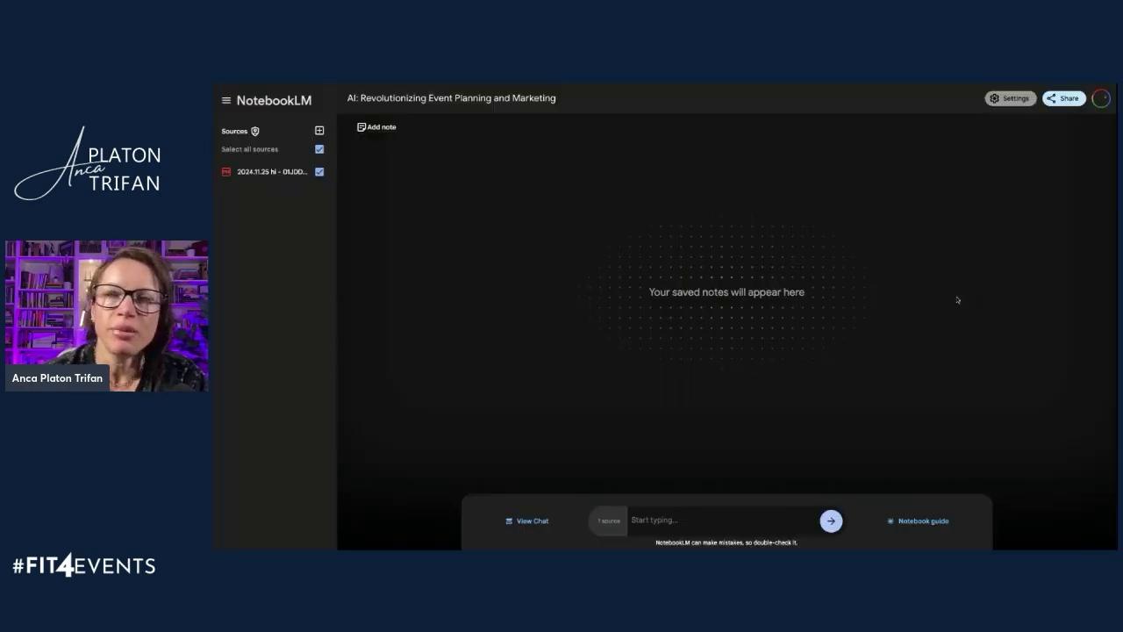
pyautogui.click(251, 174)
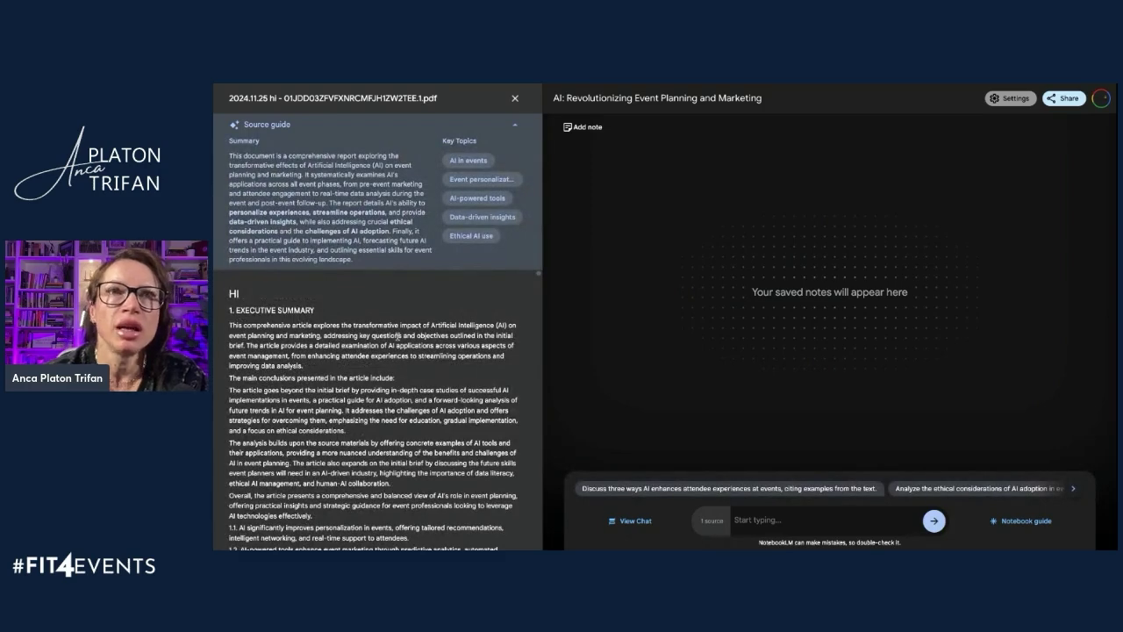
# Skim the PDF source down to its 2023 AI trends analysis and have the chat discuss the Data-driven insights key topic
pyautogui.scroll(-3, 386, 434)
pyautogui.scroll(-10, 409, 454)
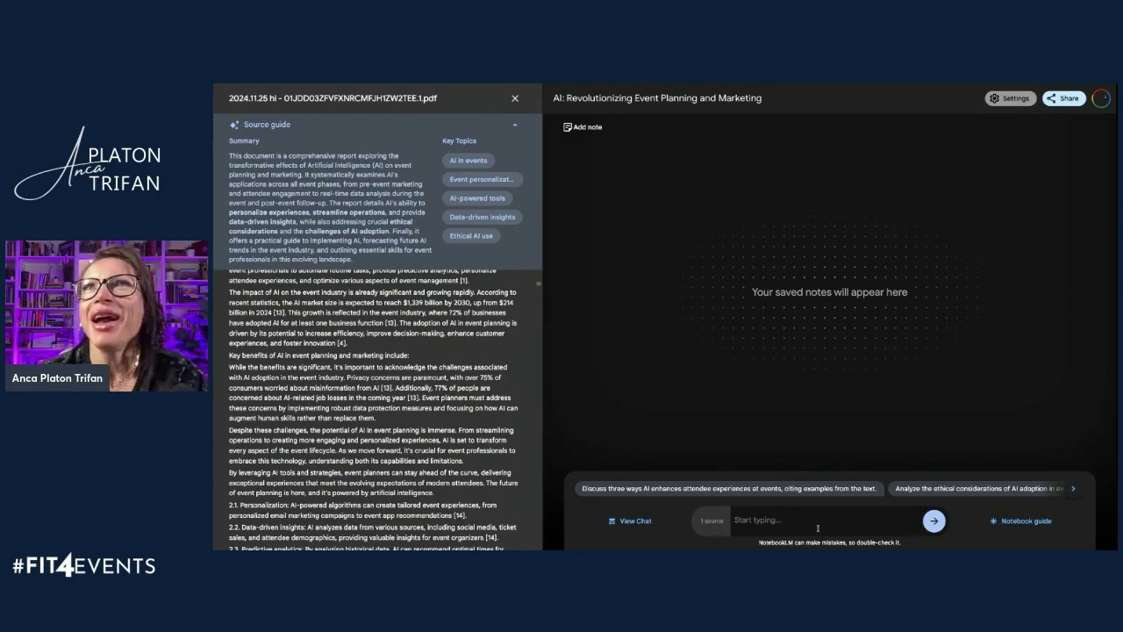
pyautogui.scroll(-8, 359, 474)
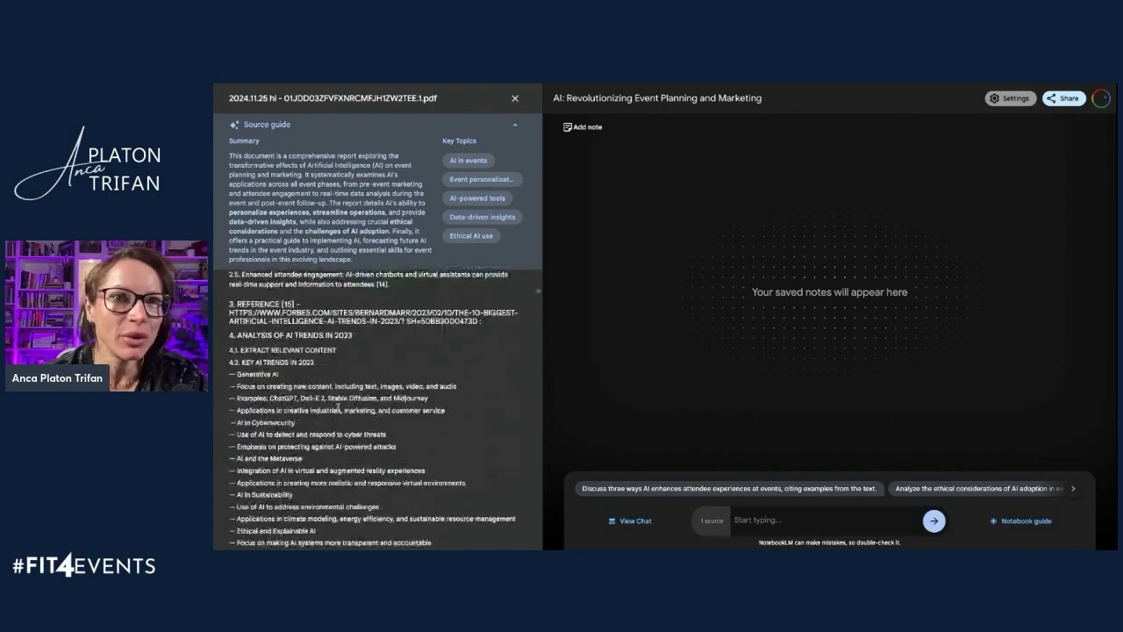
pyautogui.scroll(-10, 322, 396)
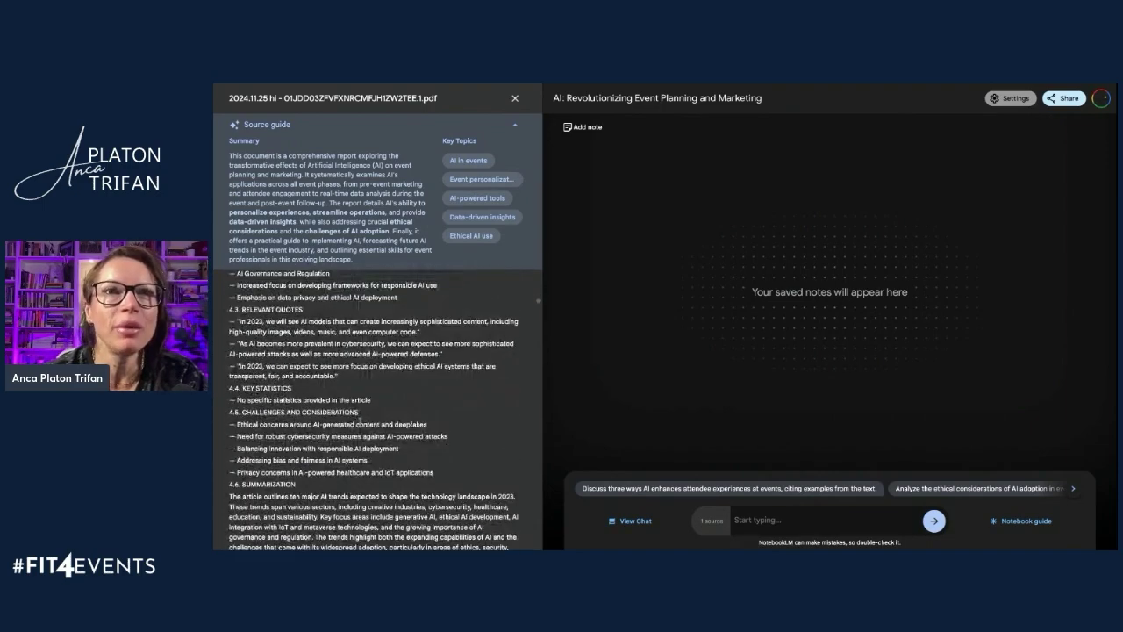
pyautogui.scroll(-2, 361, 421)
pyautogui.click(483, 216)
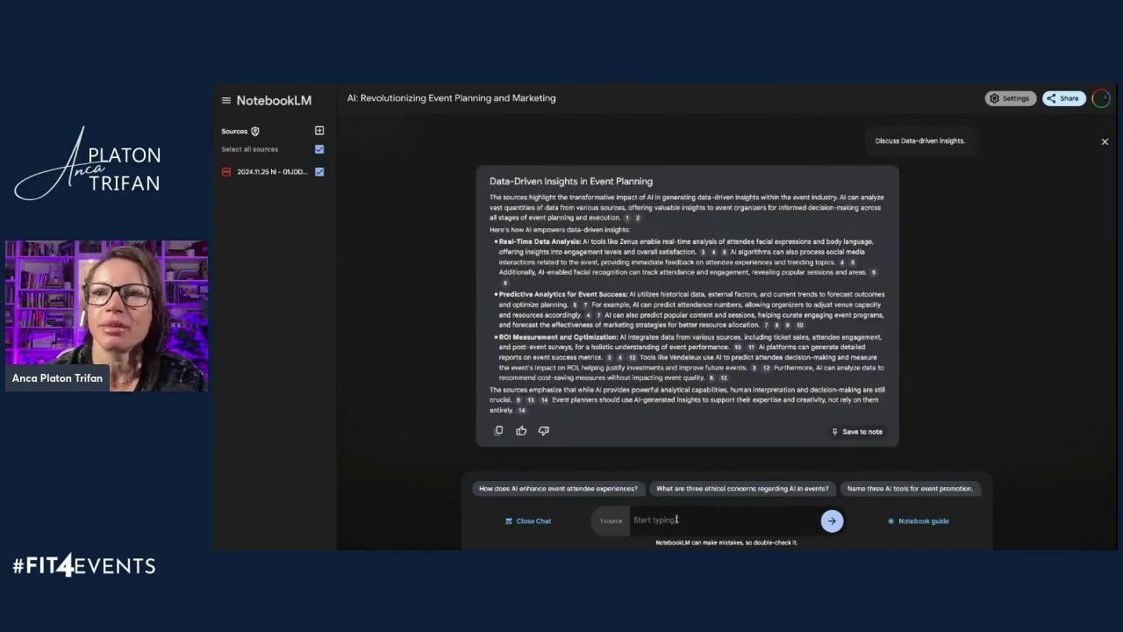
# Ask the notebook chat "well i would like to know what this codument is about"
pyautogui.click(676, 520)
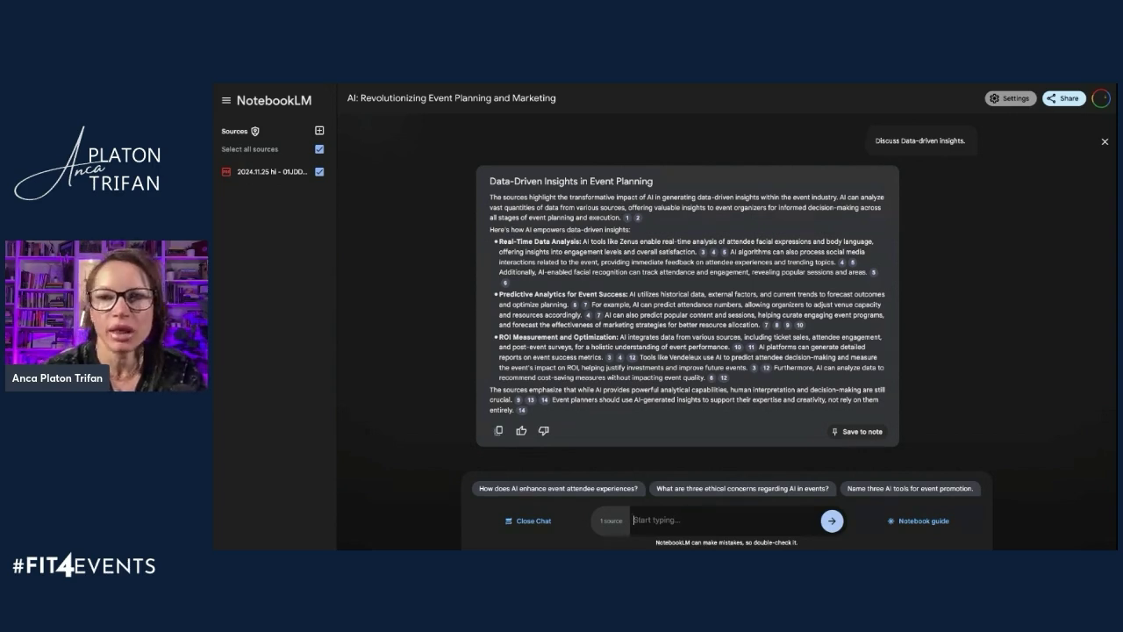
pyautogui.write('well i would ')
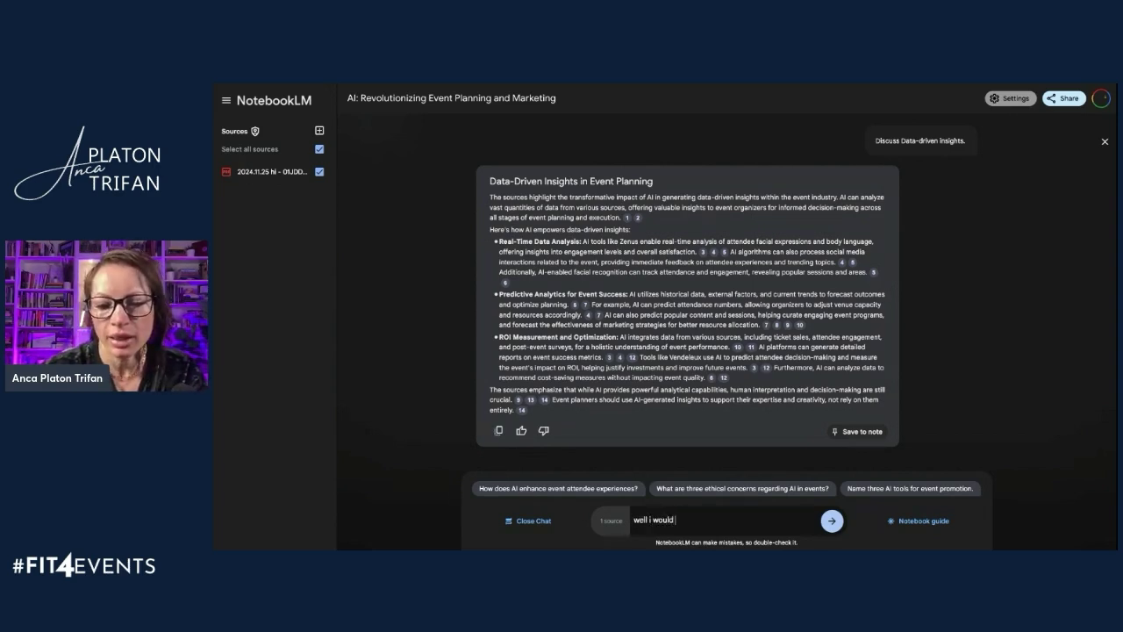
pyautogui.write('like to know wh')
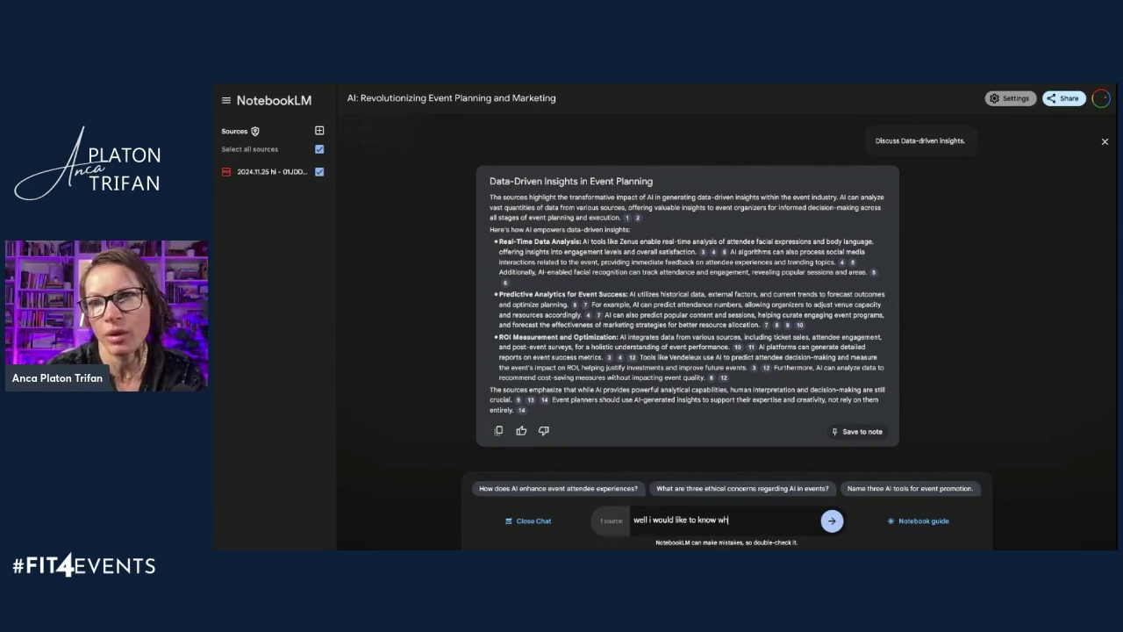
pyautogui.write('at this codument')
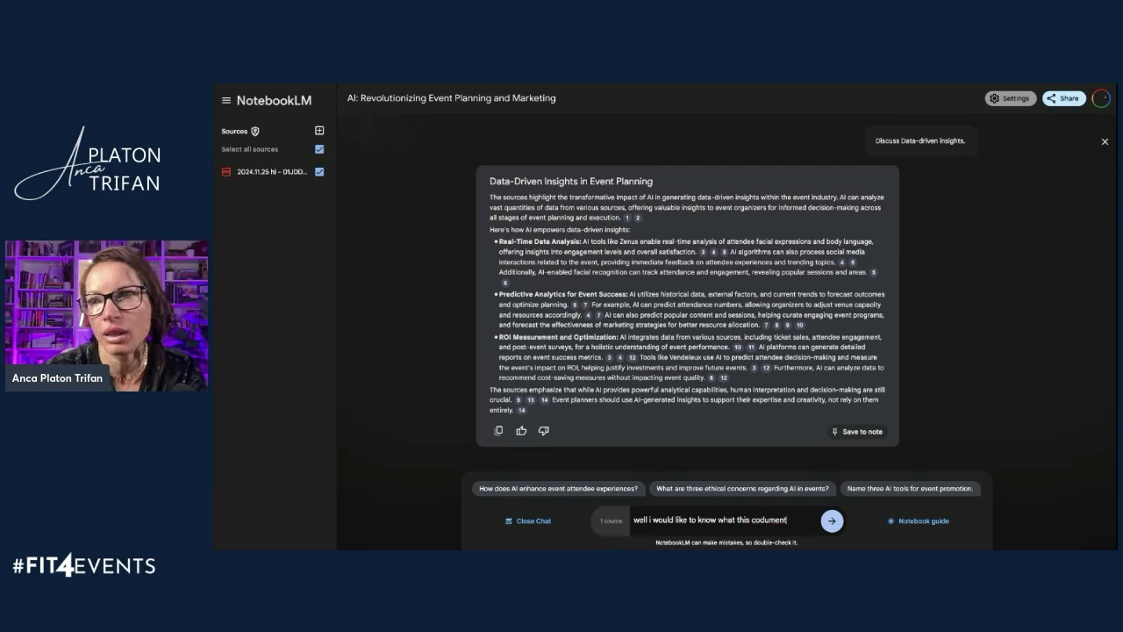
pyautogui.write(' is about')
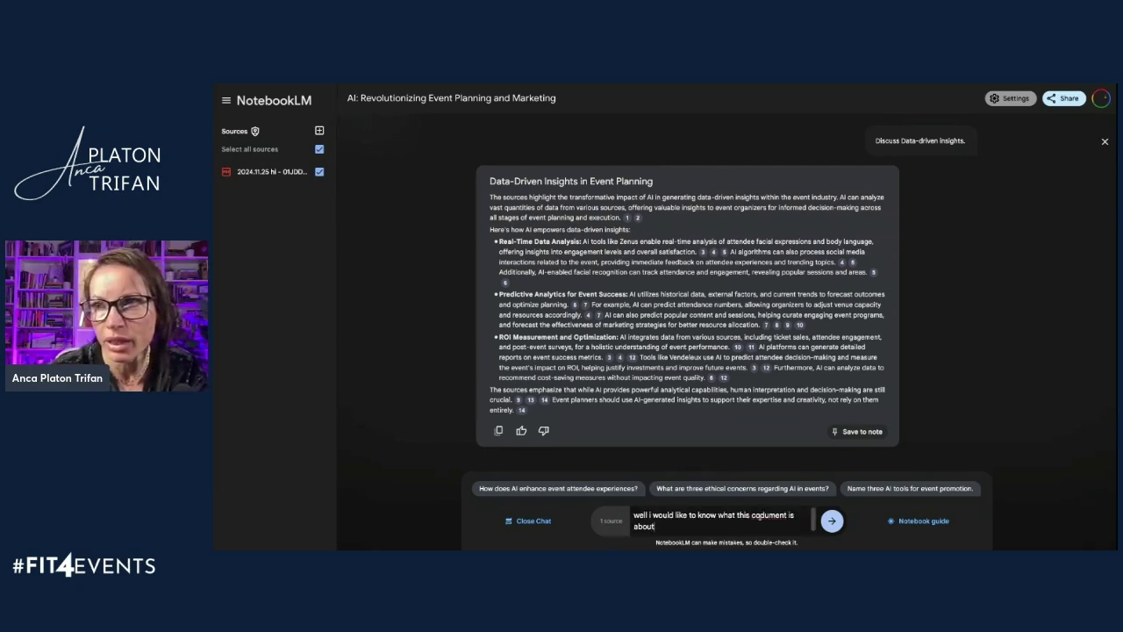
pyautogui.press('Return')
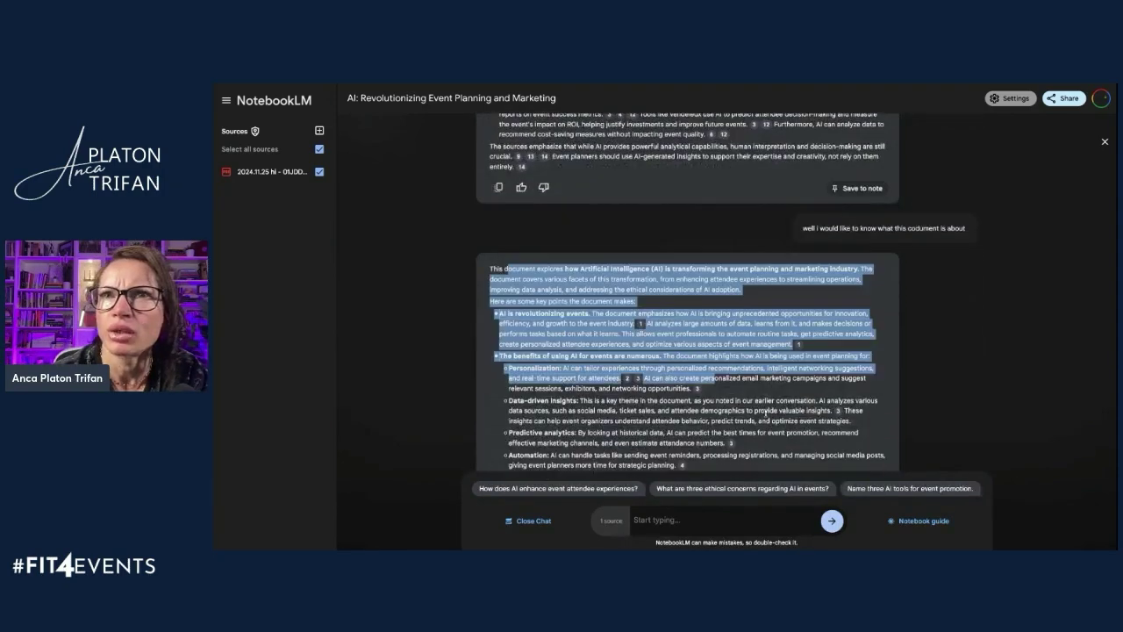
# Read through the chat's answer about the document, from its key points down to new skills and implementation planning
pyautogui.scroll(-5, 766, 409)
pyautogui.scroll(-1, 766, 355)
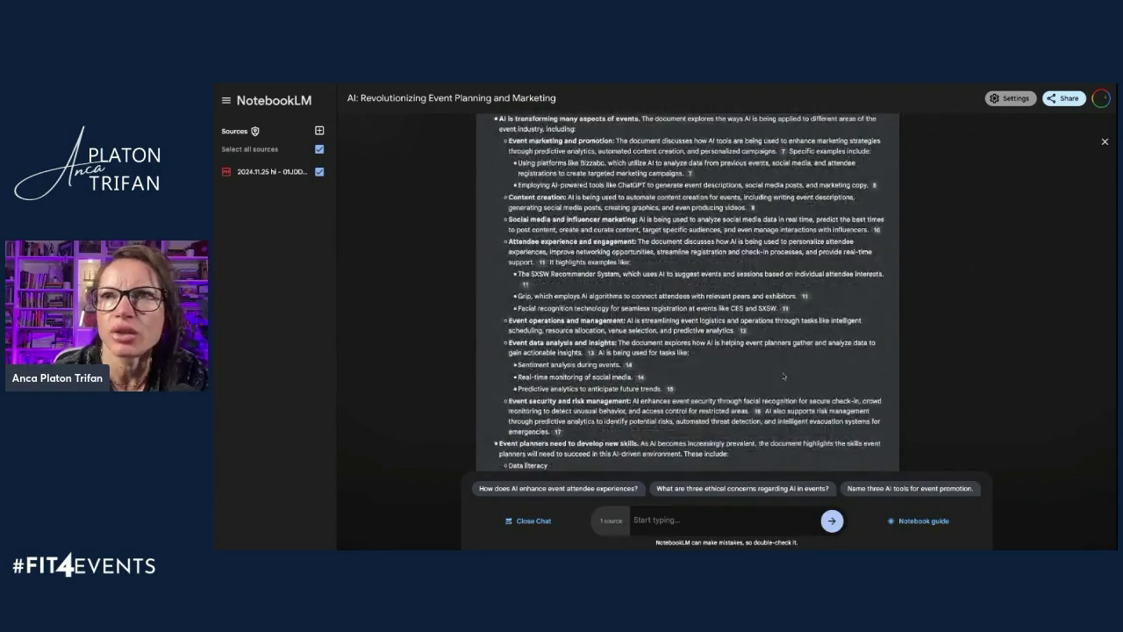
pyautogui.scroll(-2, 718, 377)
pyautogui.scroll(-4, 718, 377)
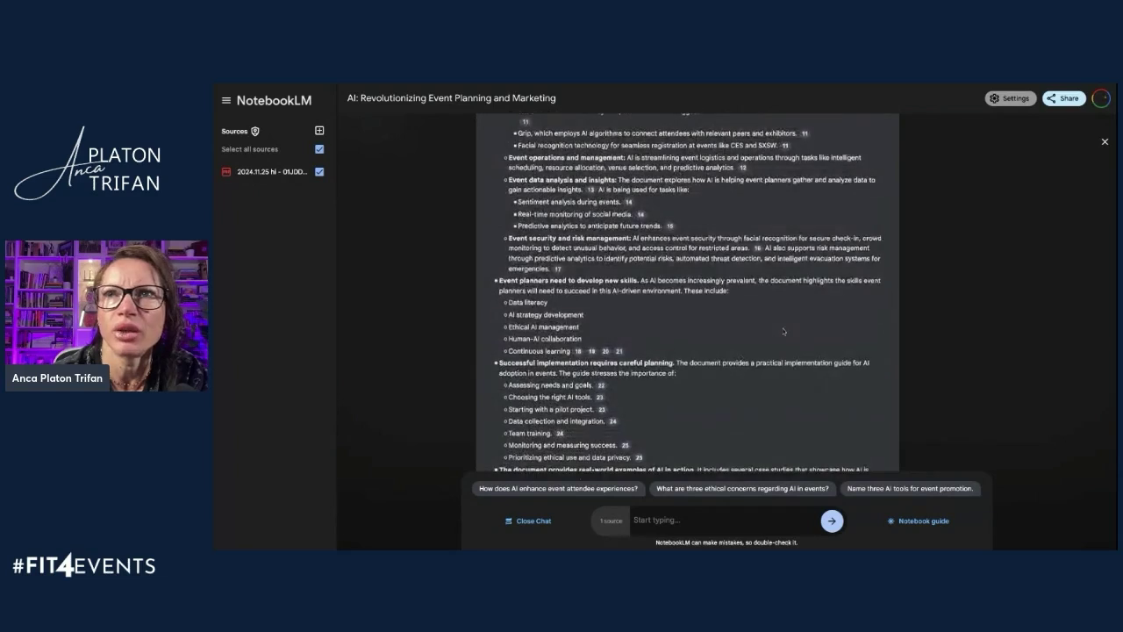
pyautogui.scroll(-1, 771, 280)
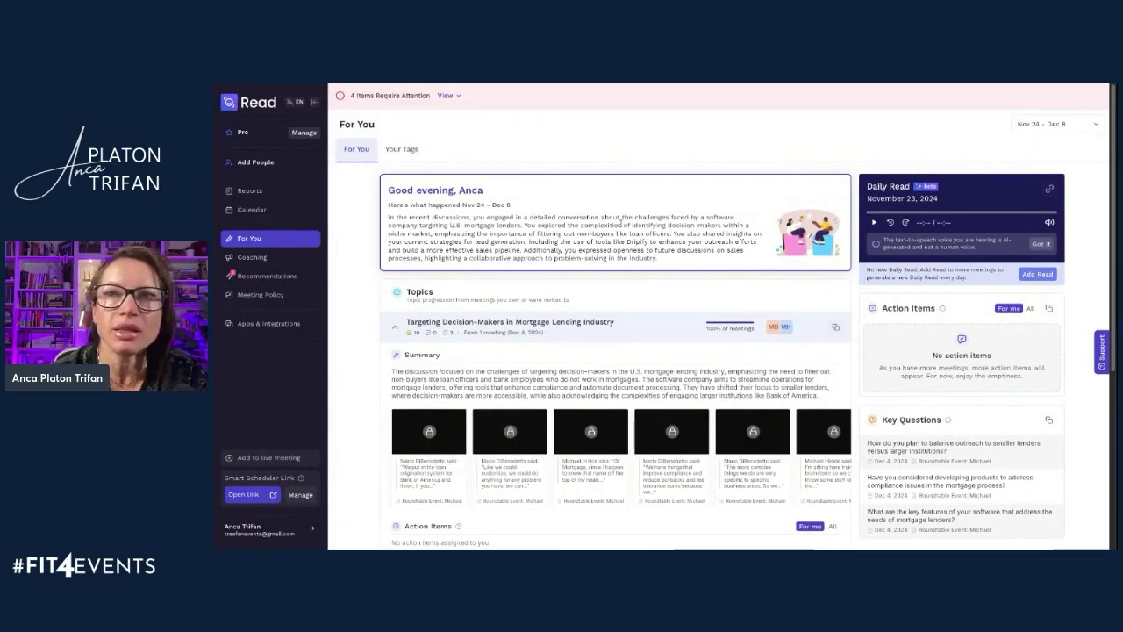
# Review the For You meeting overview in Read, down to the What you missed section, and switch to Infography
pyautogui.scroll(-5, 666, 241)
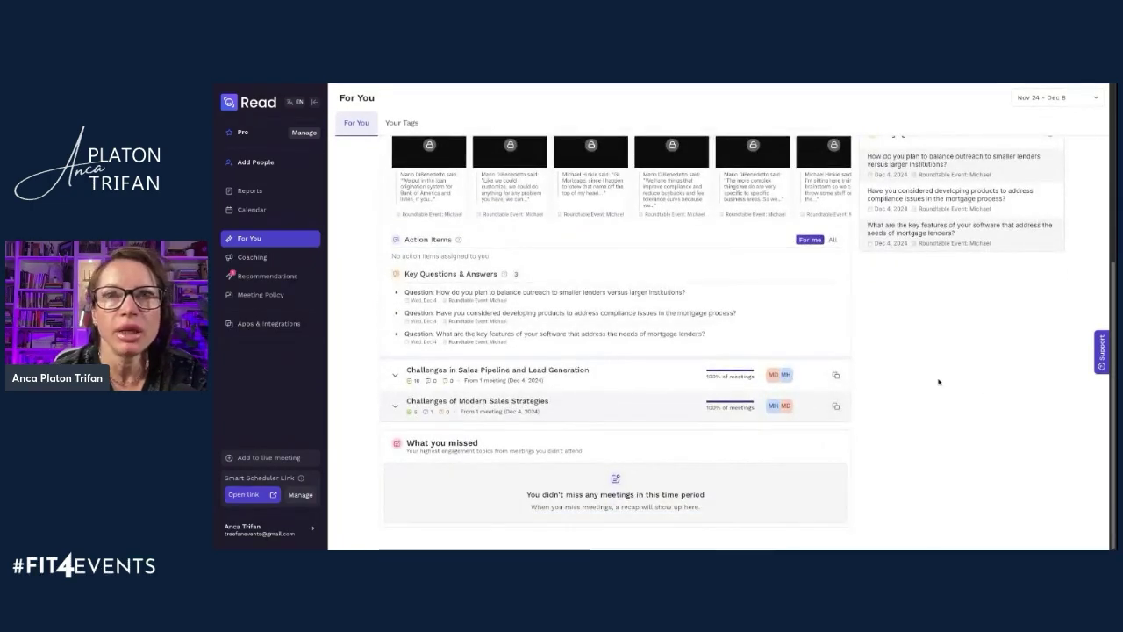
pyautogui.scroll(5, 944, 386)
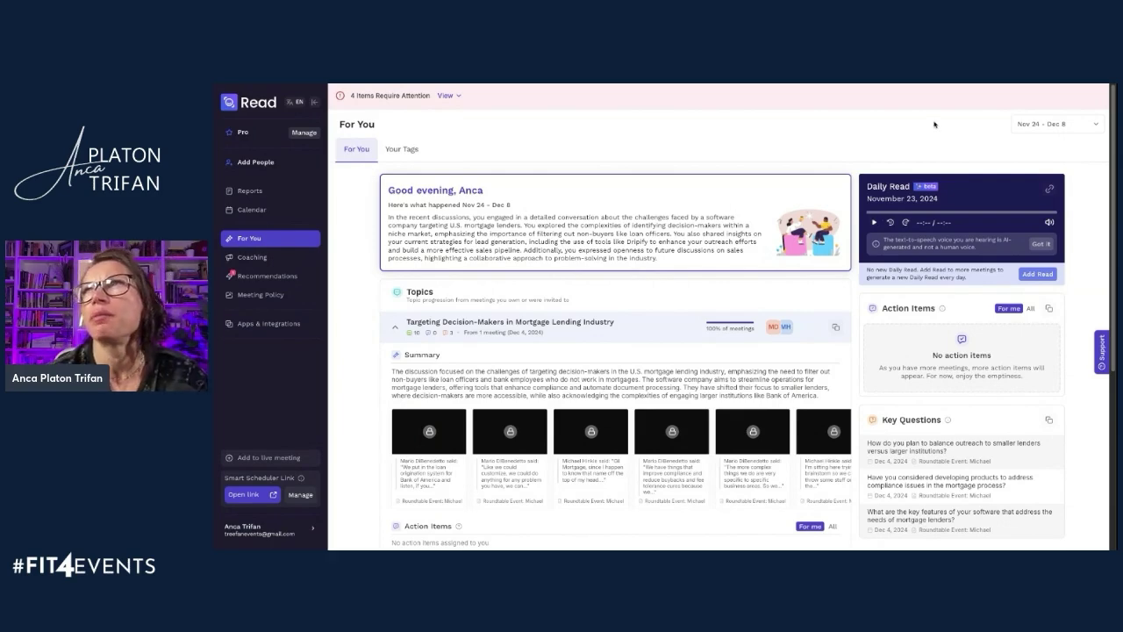
pyautogui.click(934, 83)
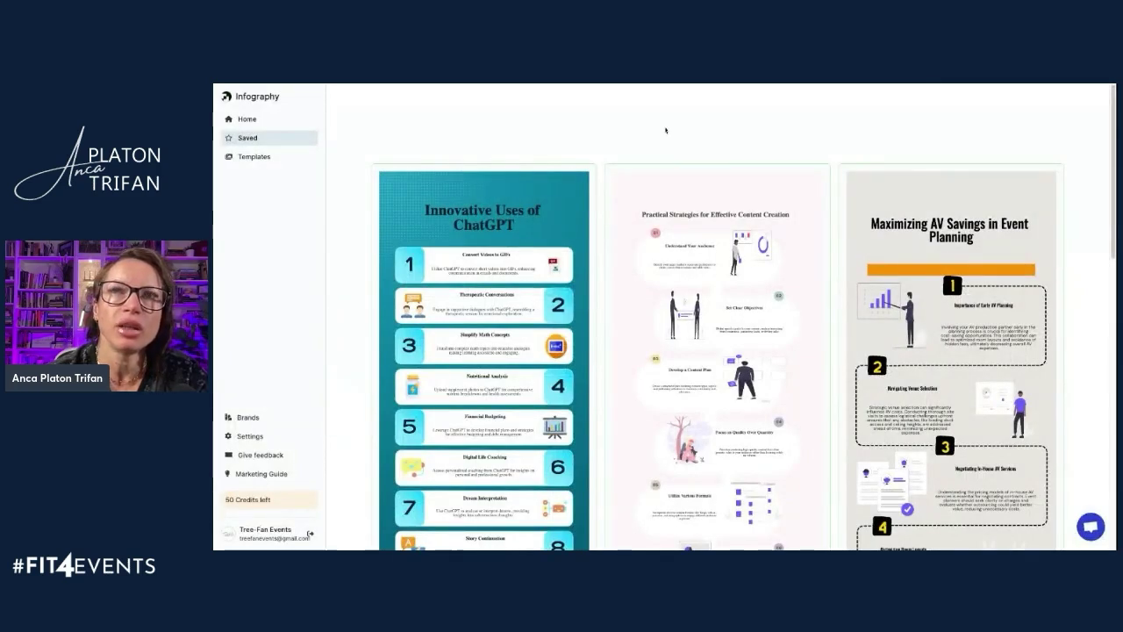
# Look through the saved infographics, including those on ChatGPT uses, content creation and AV savings
pyautogui.scroll(-1, 518, 422)
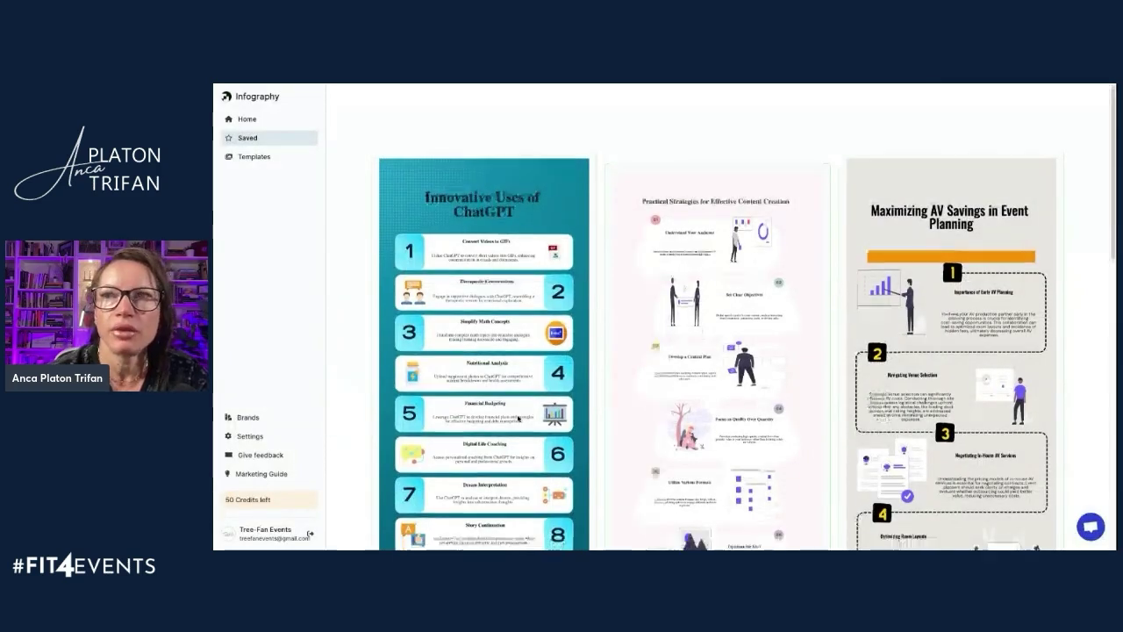
pyautogui.scroll(-2, 518, 418)
pyautogui.scroll(-2, 518, 418)
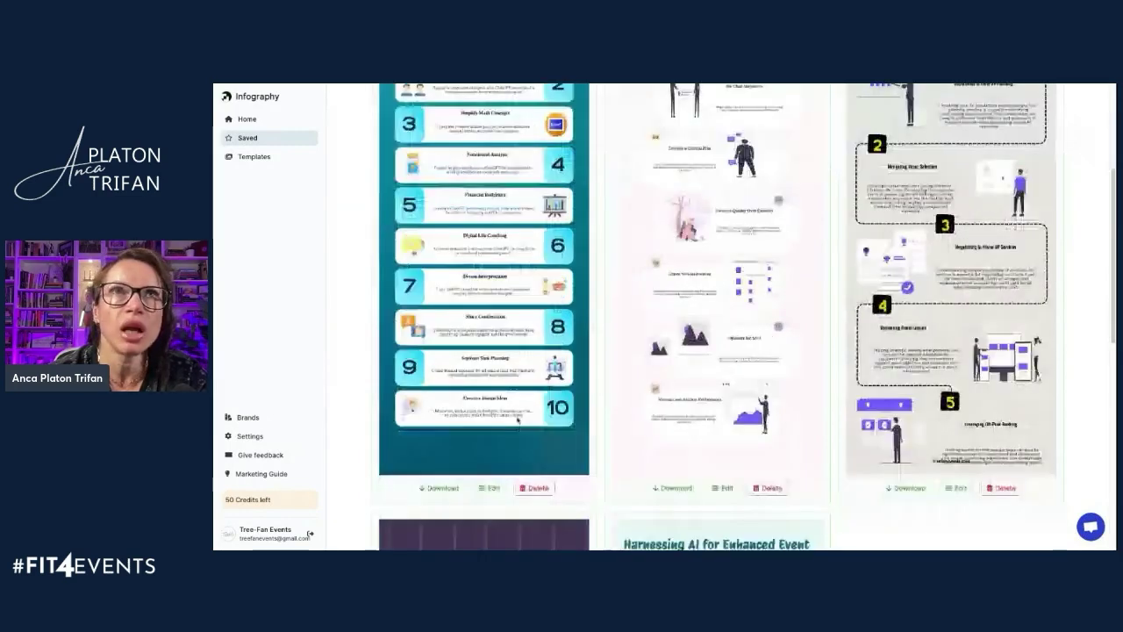
pyautogui.scroll(-3, 518, 419)
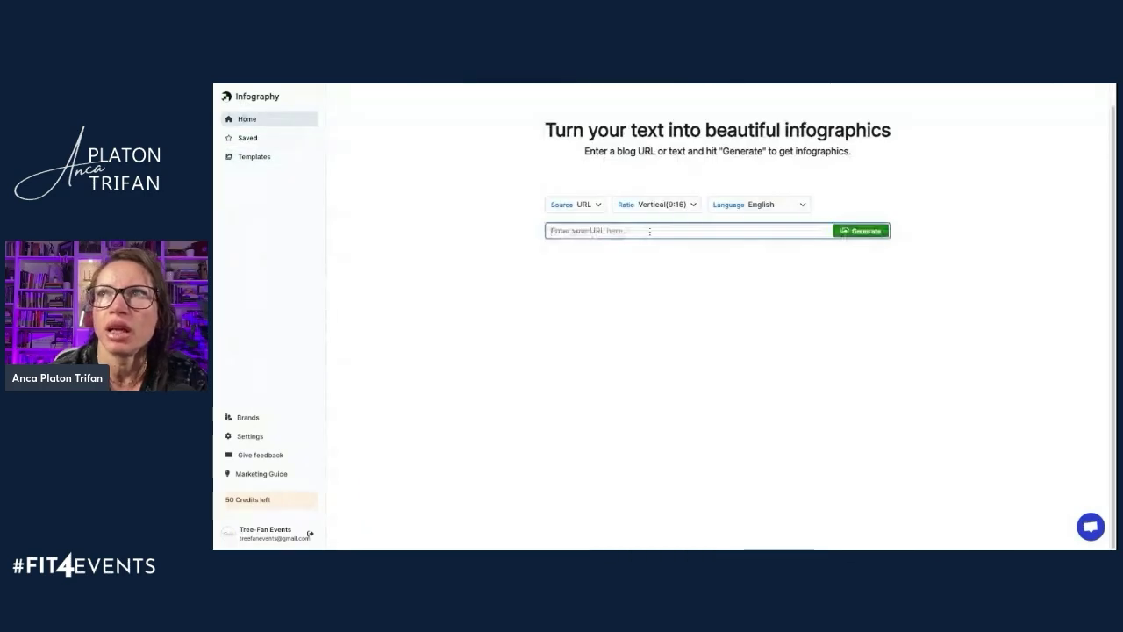
# On the Infography home page, try the Topic and Content source types and set the source to PDF File
pyautogui.click(584, 206)
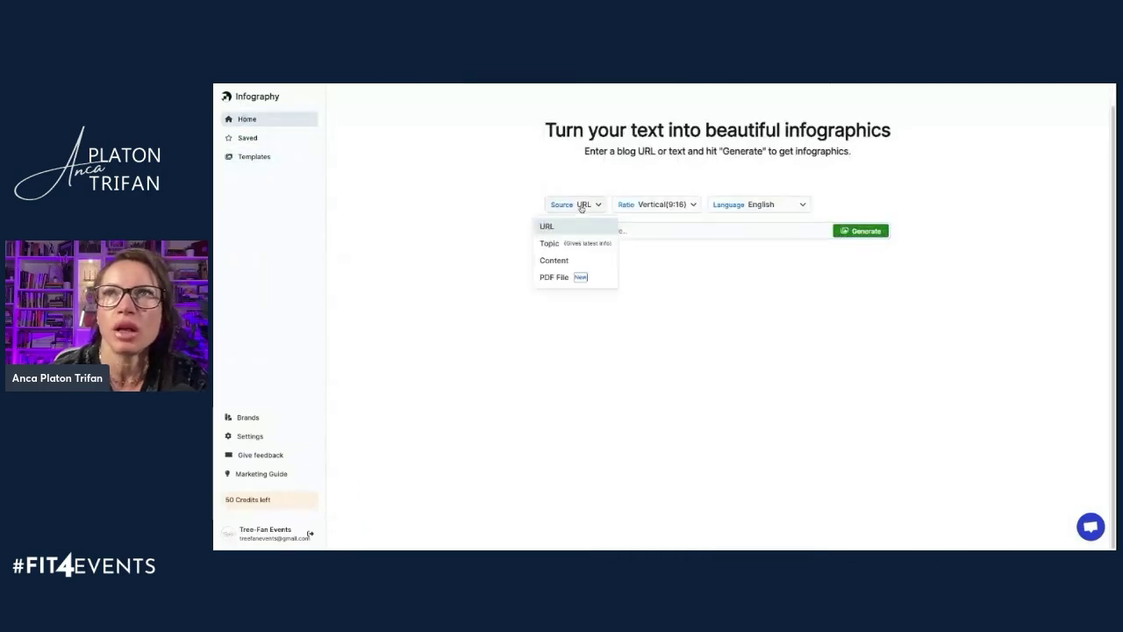
pyautogui.click(562, 242)
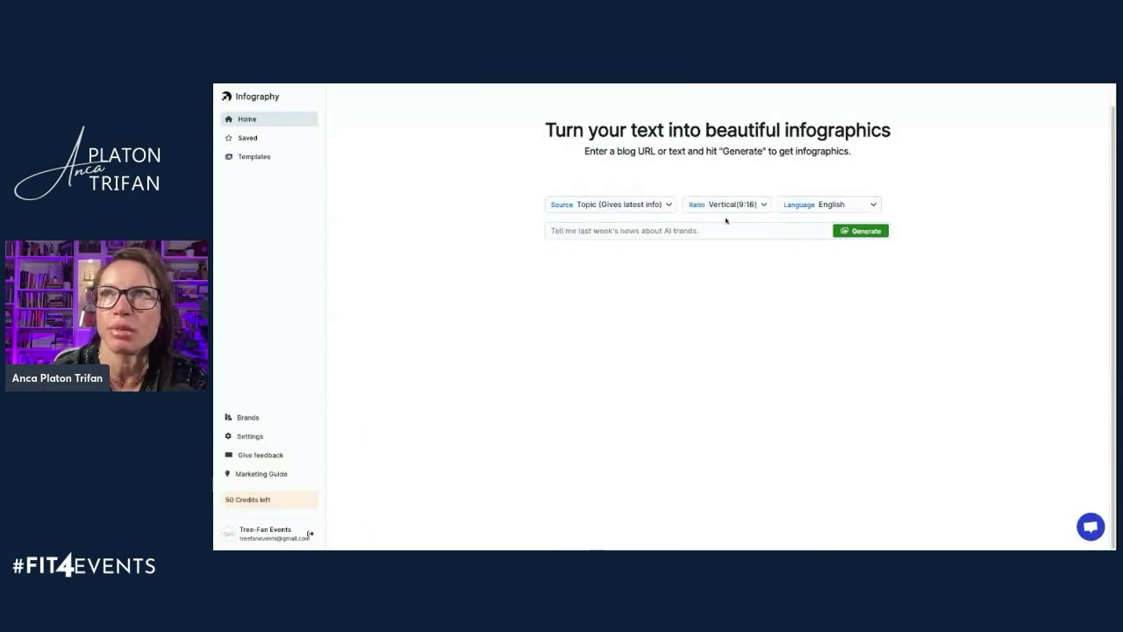
pyautogui.click(640, 207)
pyautogui.click(579, 260)
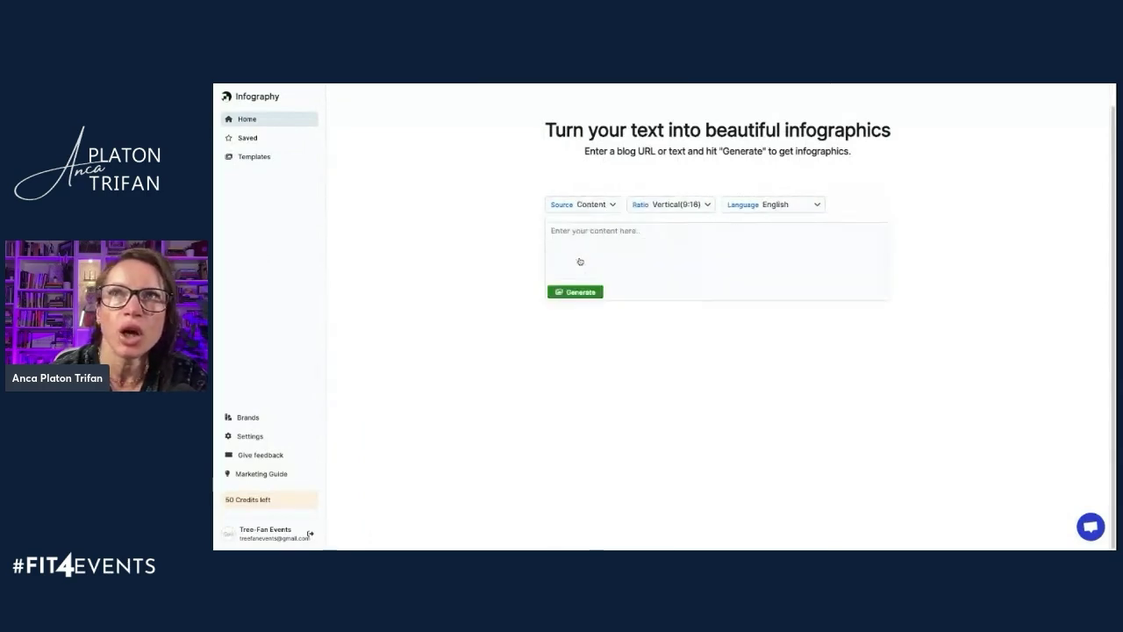
pyautogui.click(592, 208)
pyautogui.click(562, 276)
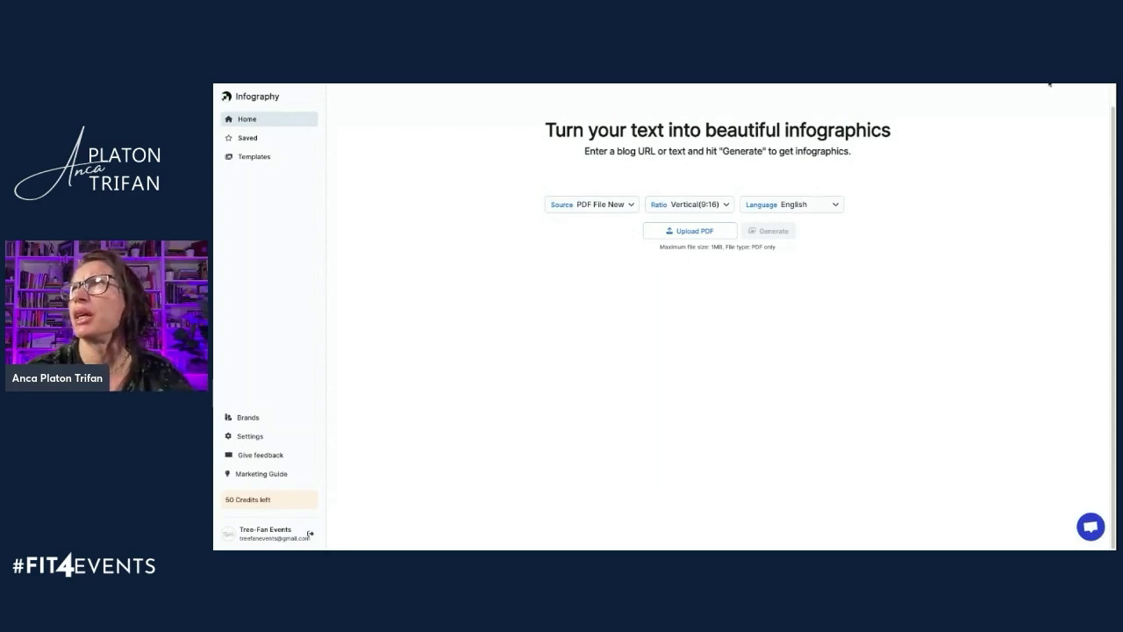
# Switch to Midjourney and log in to reach the Create page
pyautogui.click(1044, 83)
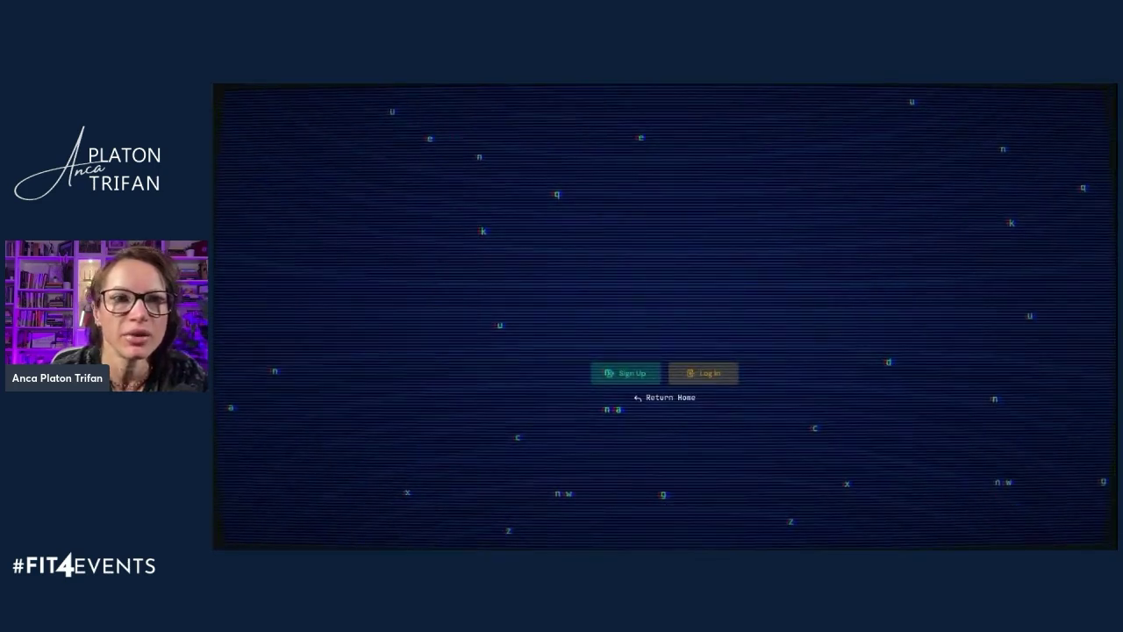
pyautogui.click(712, 373)
pyautogui.click(712, 371)
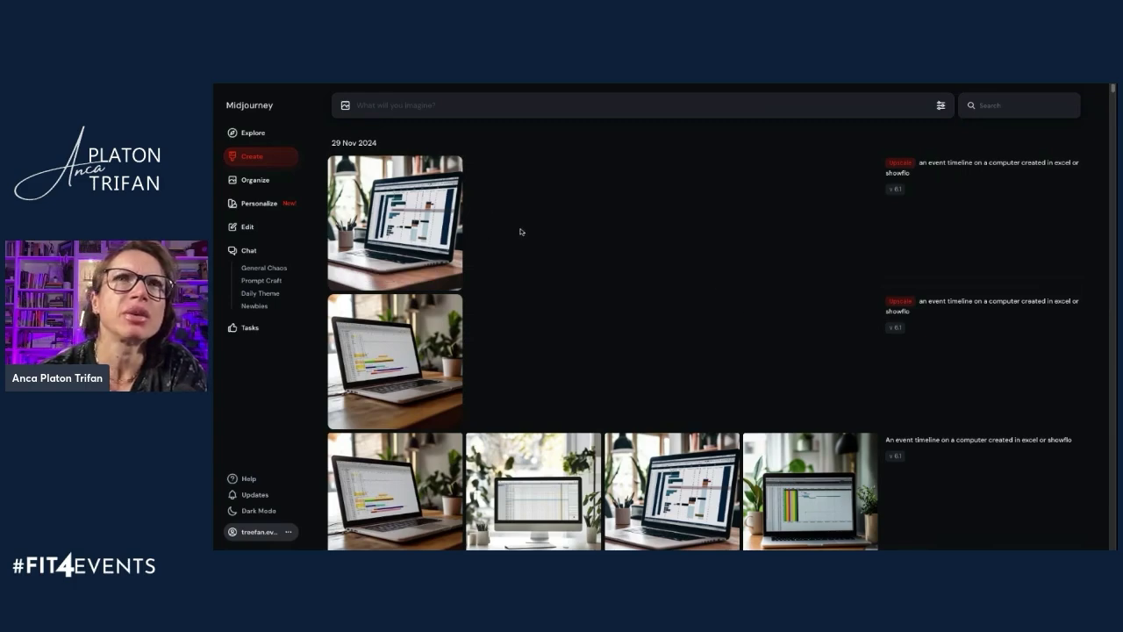
# Go to Midjourney's image editor, show all editable images and open a string-lit patio image from 26 Nov 2024
pyautogui.click(248, 226)
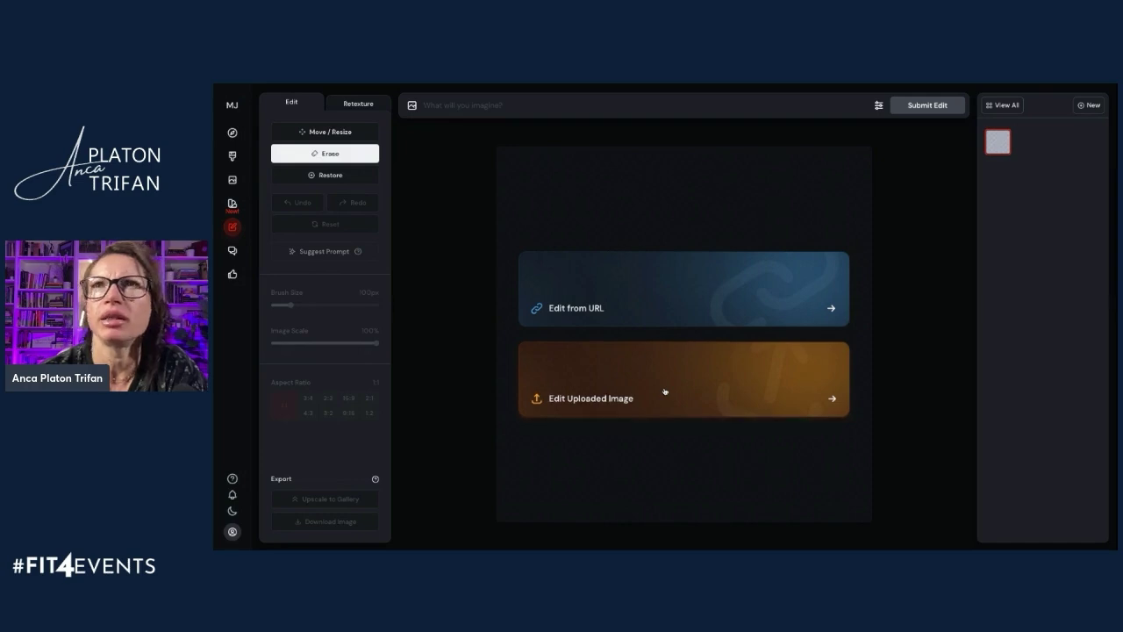
pyautogui.click(1004, 105)
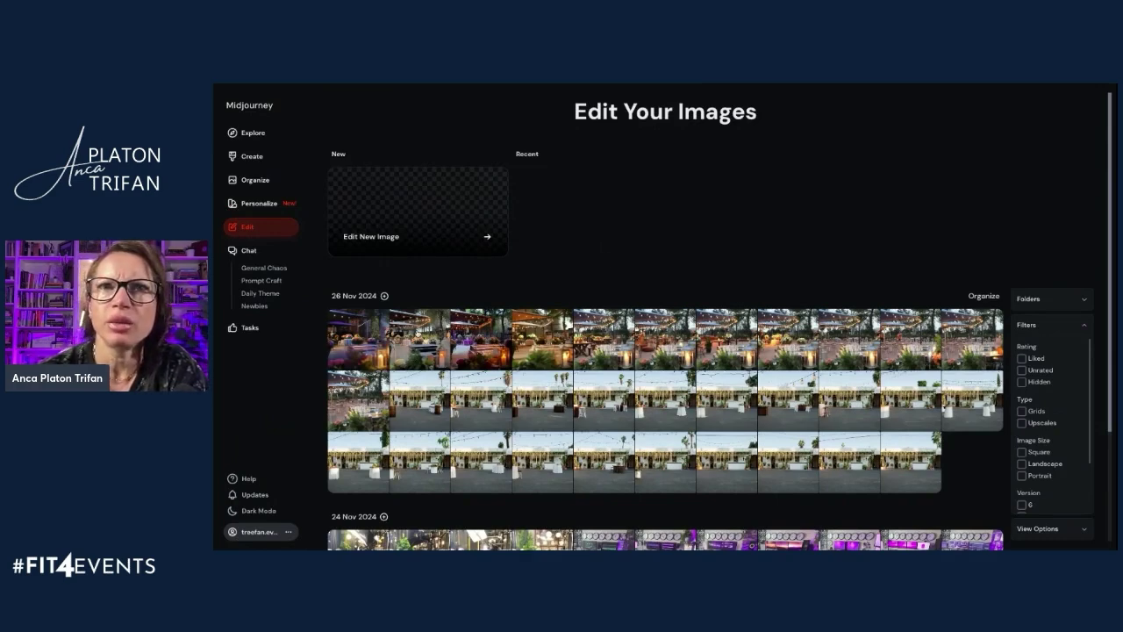
pyautogui.click(359, 413)
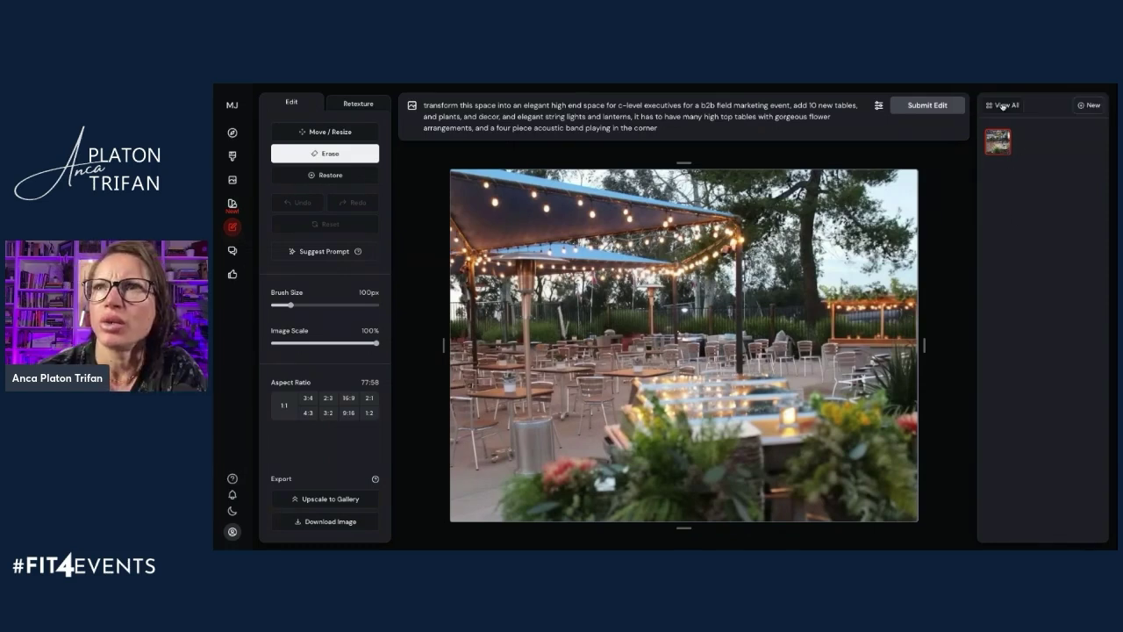
# Open the patio version whose prompt asks for 10 elegant square new tables, and select that prompt's text
pyautogui.click(1003, 106)
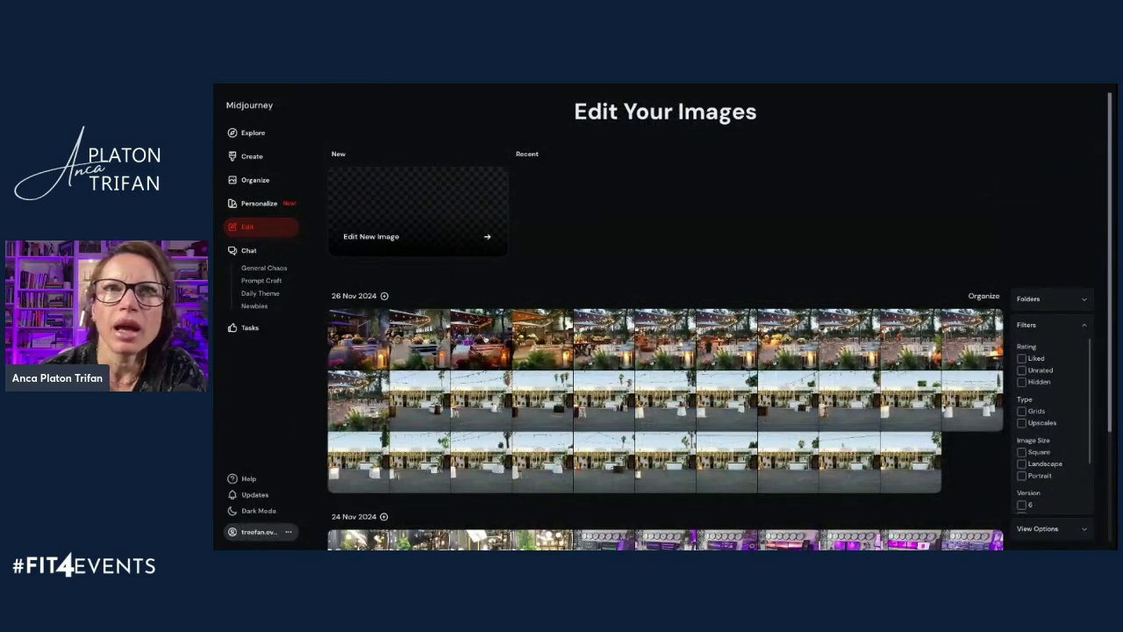
pyautogui.click(485, 340)
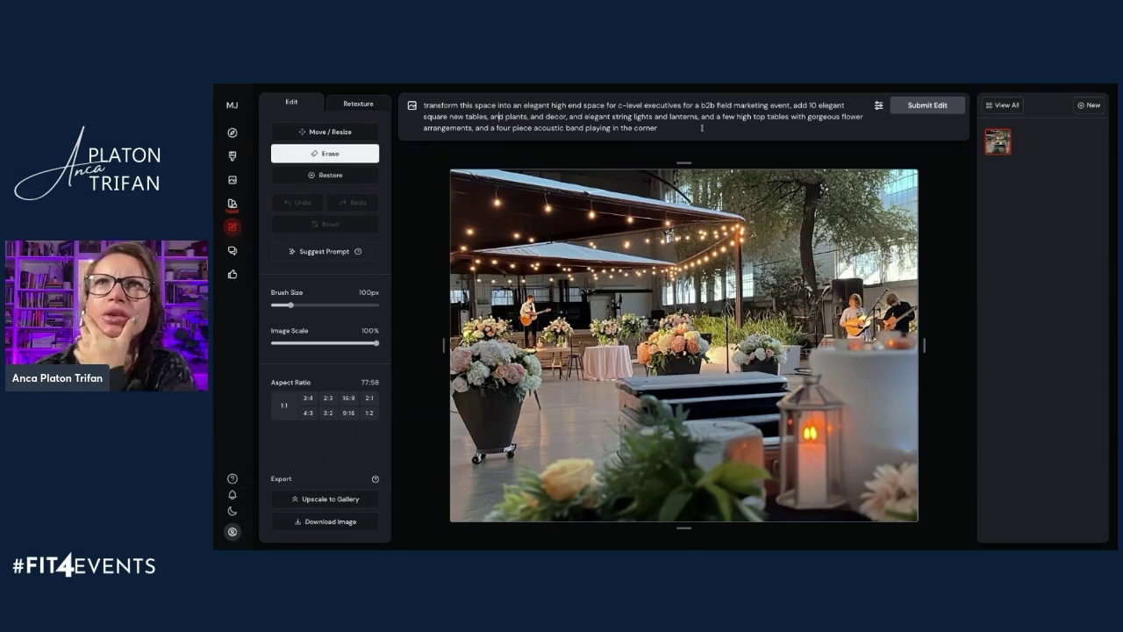
pyautogui.hotkey('ctrl', 'a')
# Go back to the image gallery and view further patio versions, comparing the guitarist scene with the darker lantern-lit one
pyautogui.click(1018, 107)
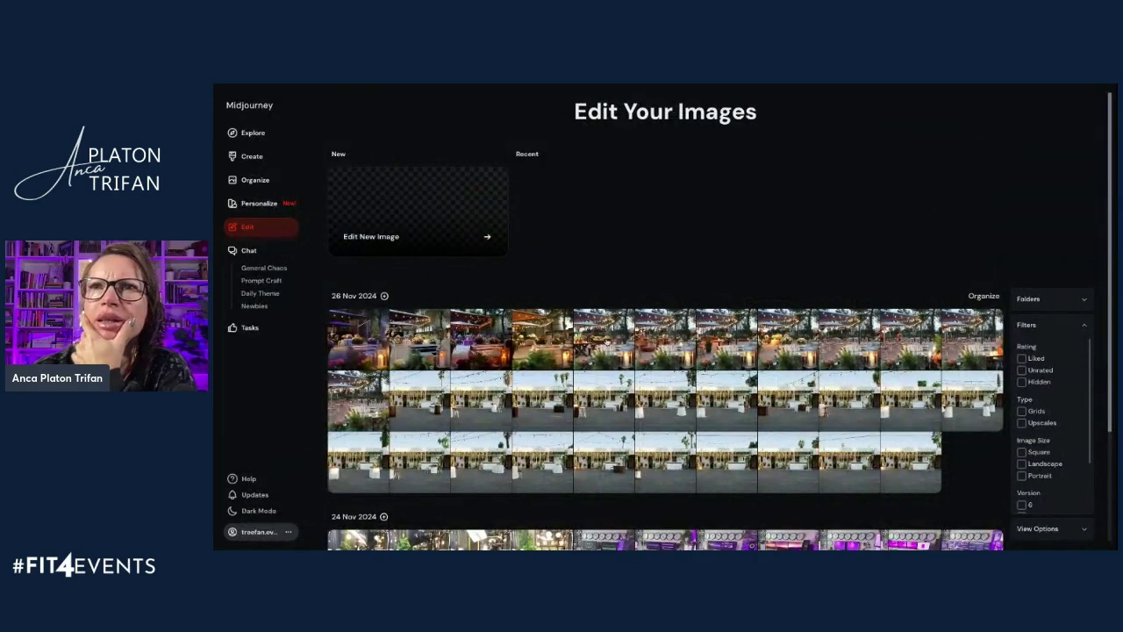
pyautogui.click(483, 345)
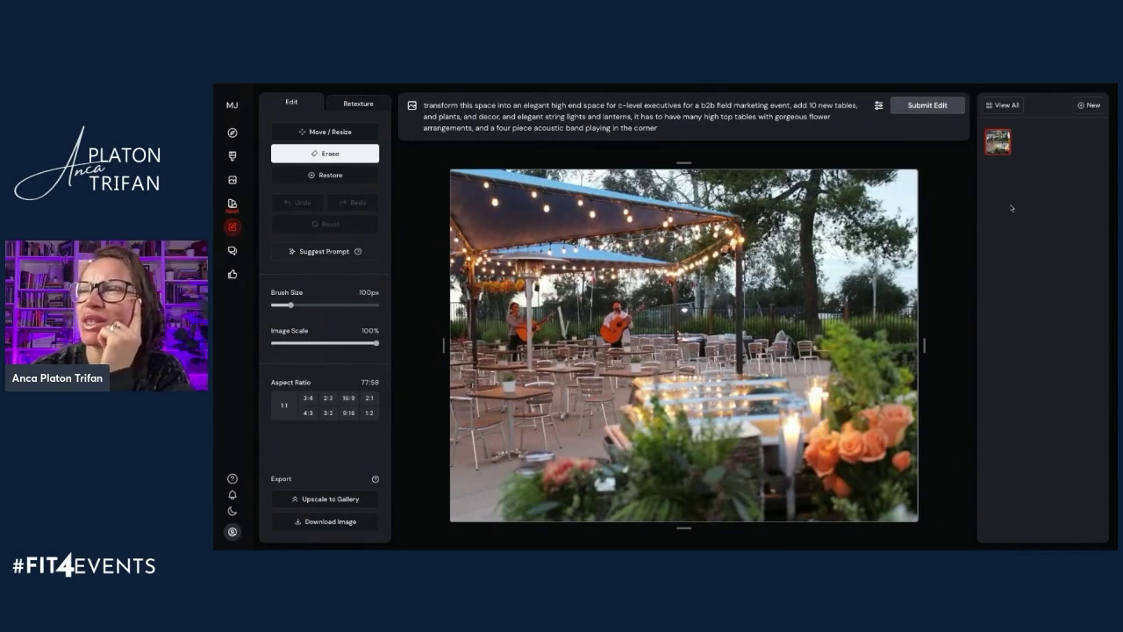
pyautogui.click(1015, 111)
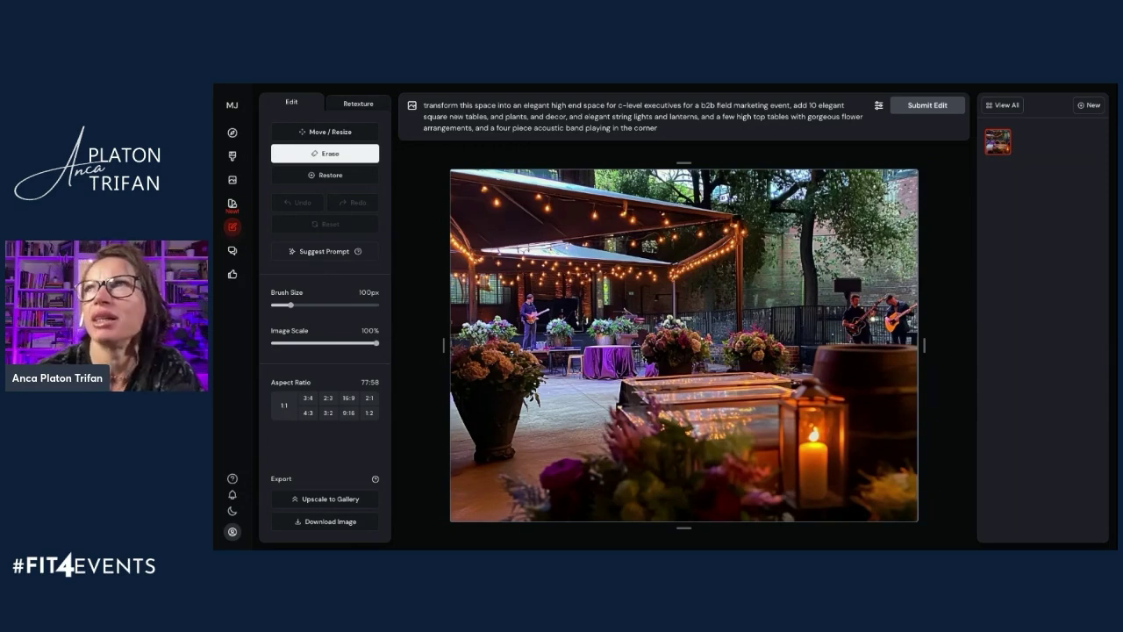
# Return to the image gallery and open a 26 Nov 2024 image of the white building's courtyard
pyautogui.click(1000, 106)
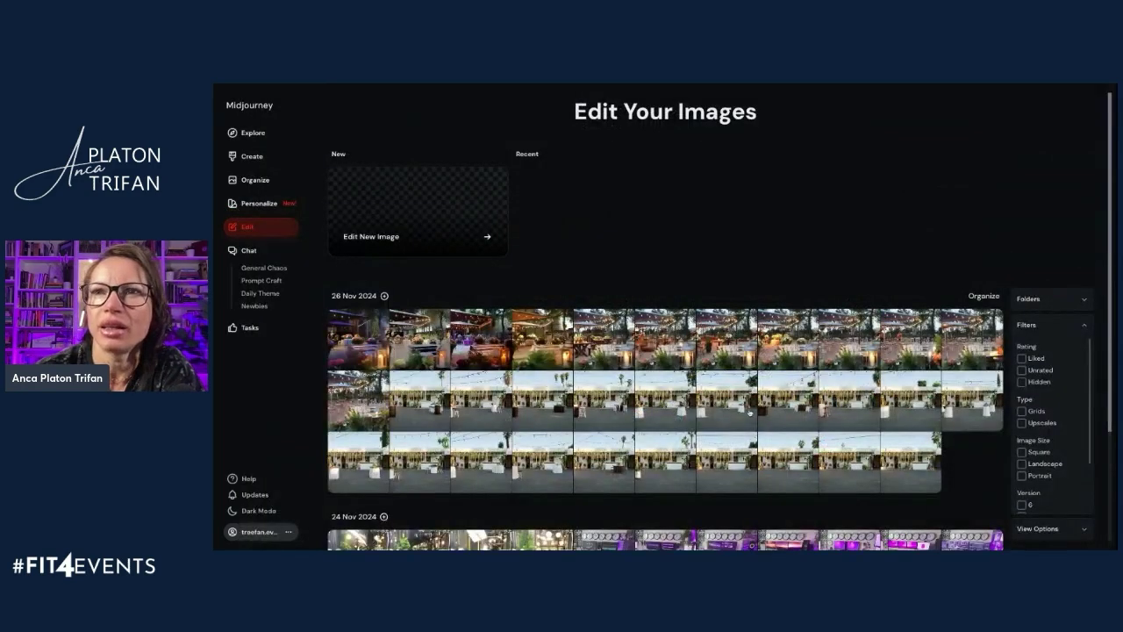
pyautogui.click(751, 414)
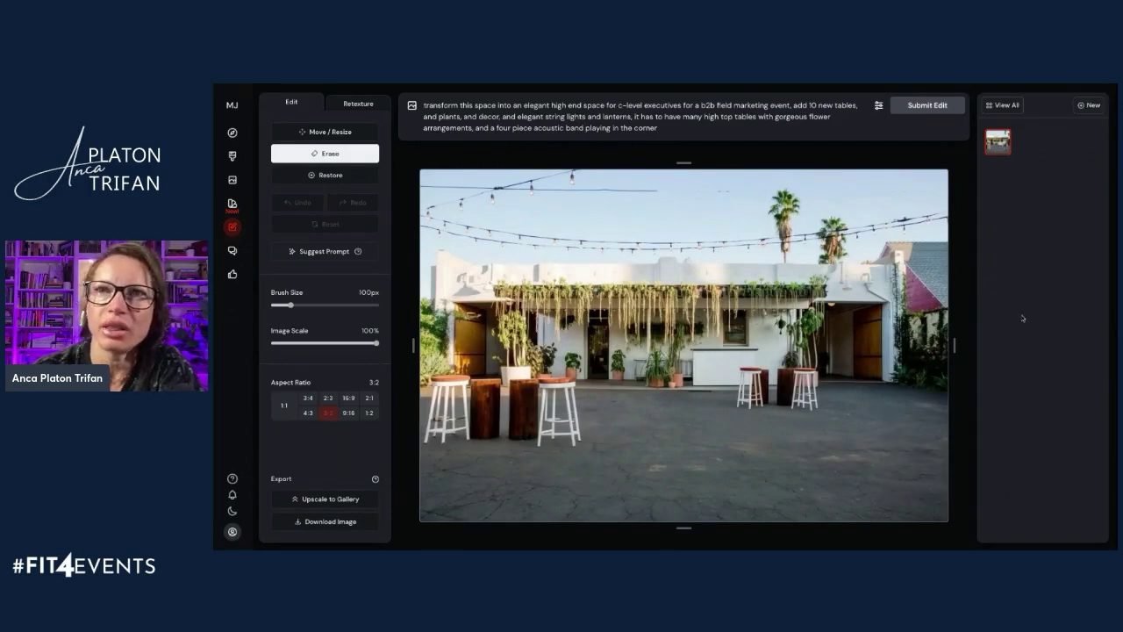
# From the image gallery, open the courtyard version without tables or string lights, select its "c-level executives" prompt text, and return to the gallery
pyautogui.click(1004, 107)
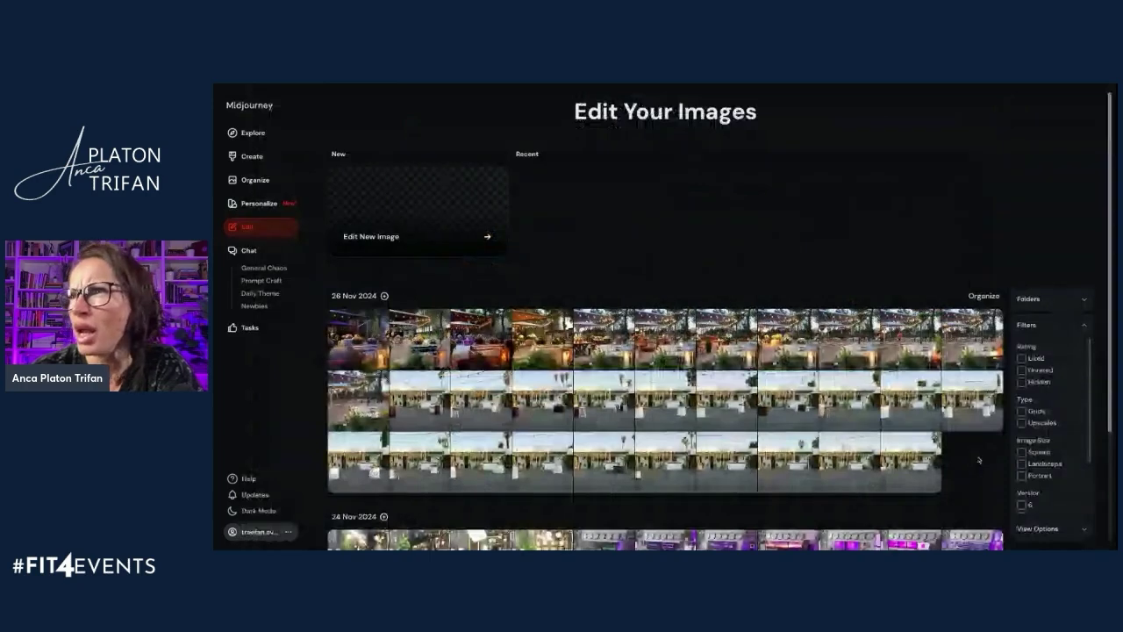
pyautogui.click(418, 430)
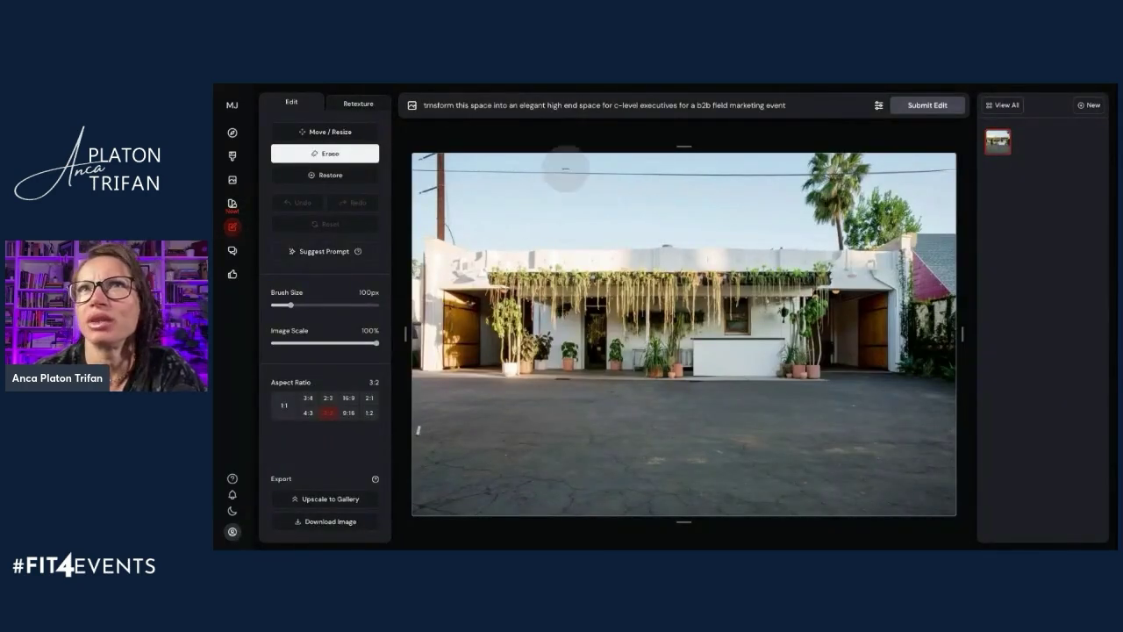
pyautogui.moveTo(423, 105); pyautogui.dragTo(800, 105)
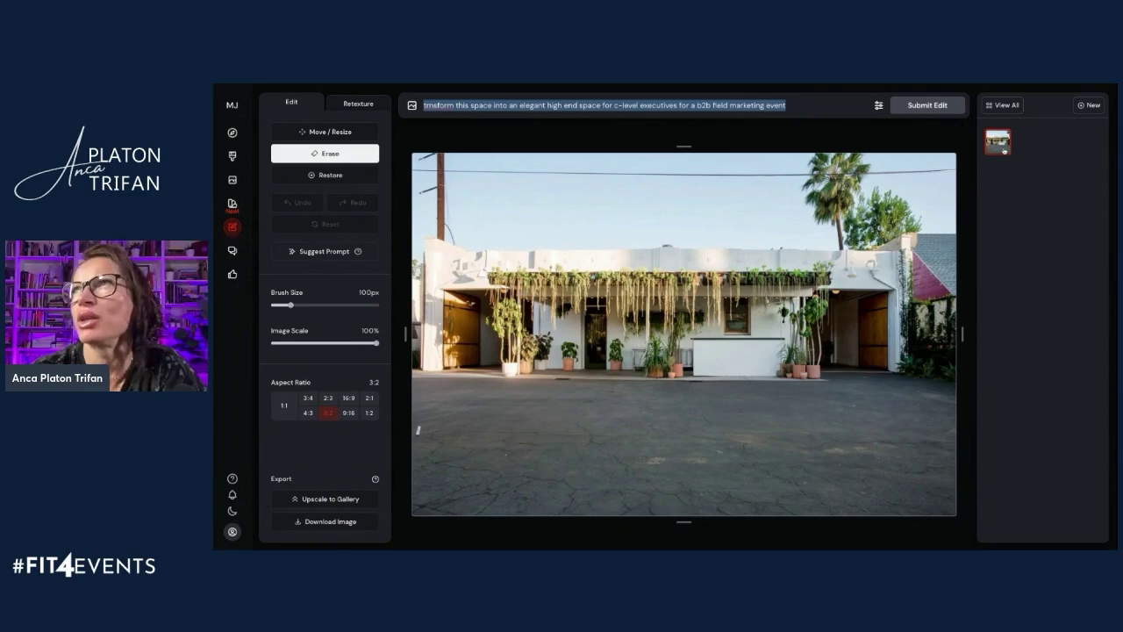
pyautogui.click(1006, 106)
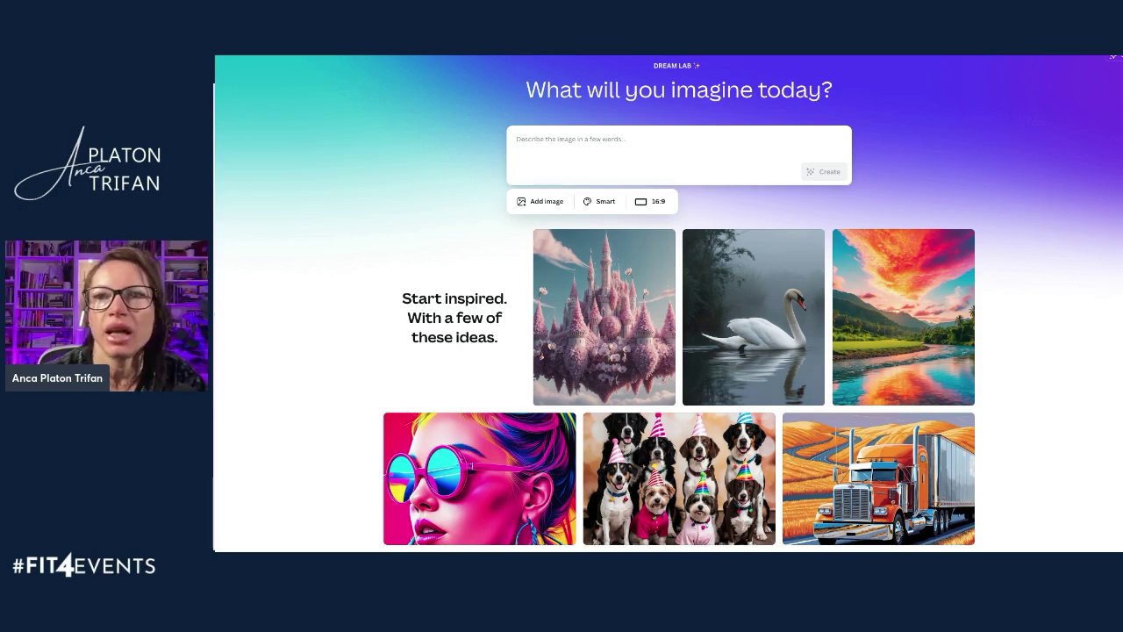
# Switch to Canva AI, start a new chat and submit the suggested brainstorming prompt "Come up with 5 inspiring Instagram captions"
pyautogui.hotkey('alt', 'Tab')
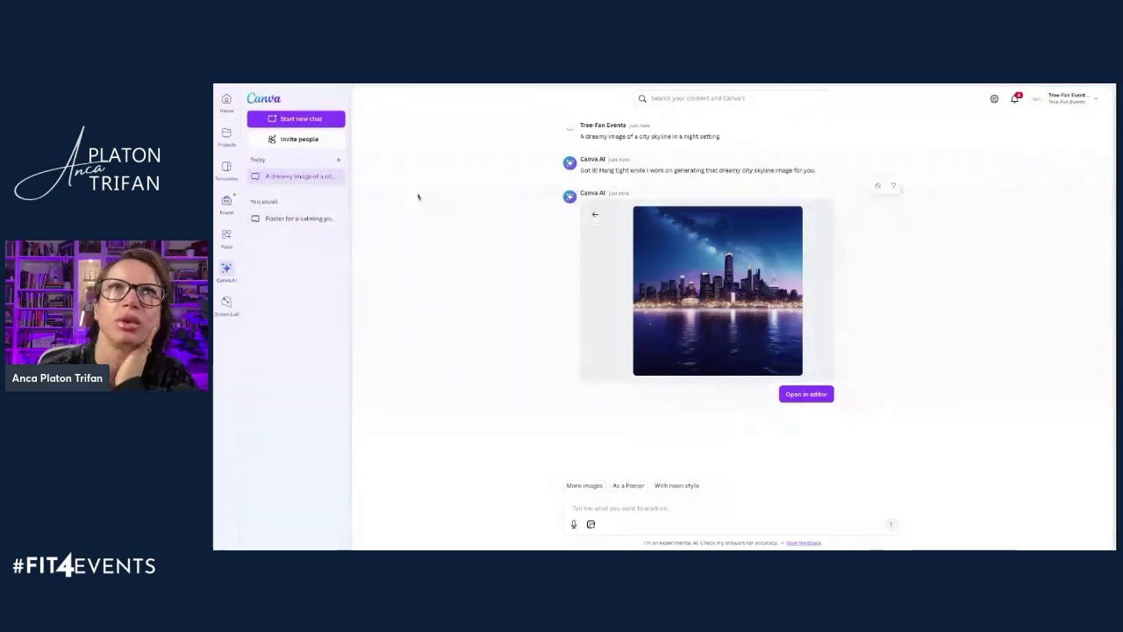
pyautogui.click(301, 119)
pyautogui.click(693, 307)
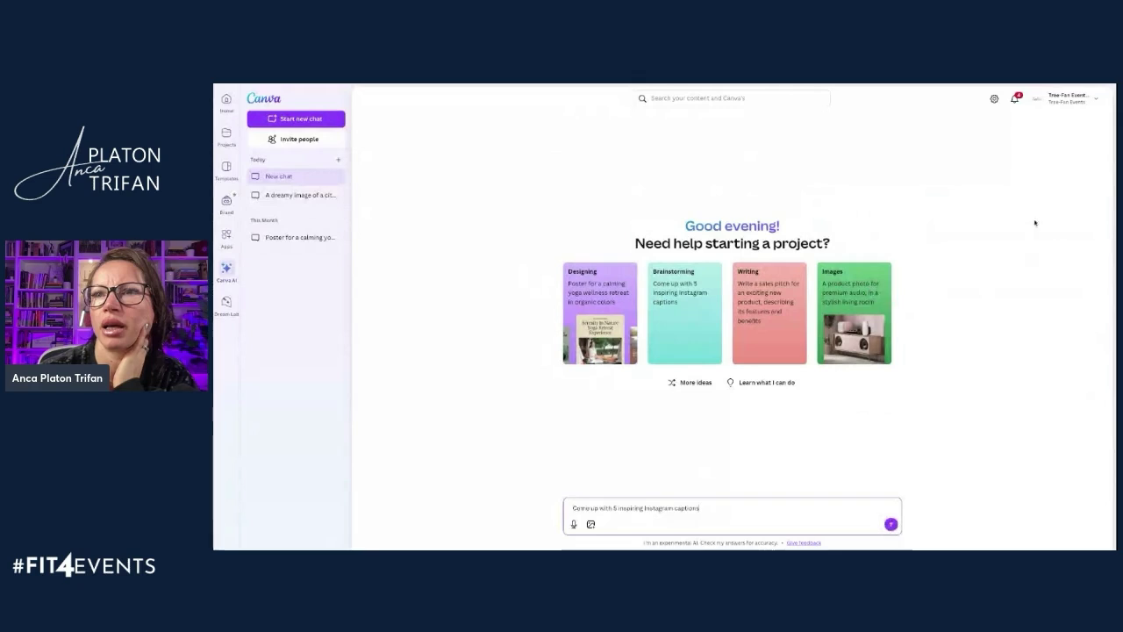
pyautogui.click(890, 524)
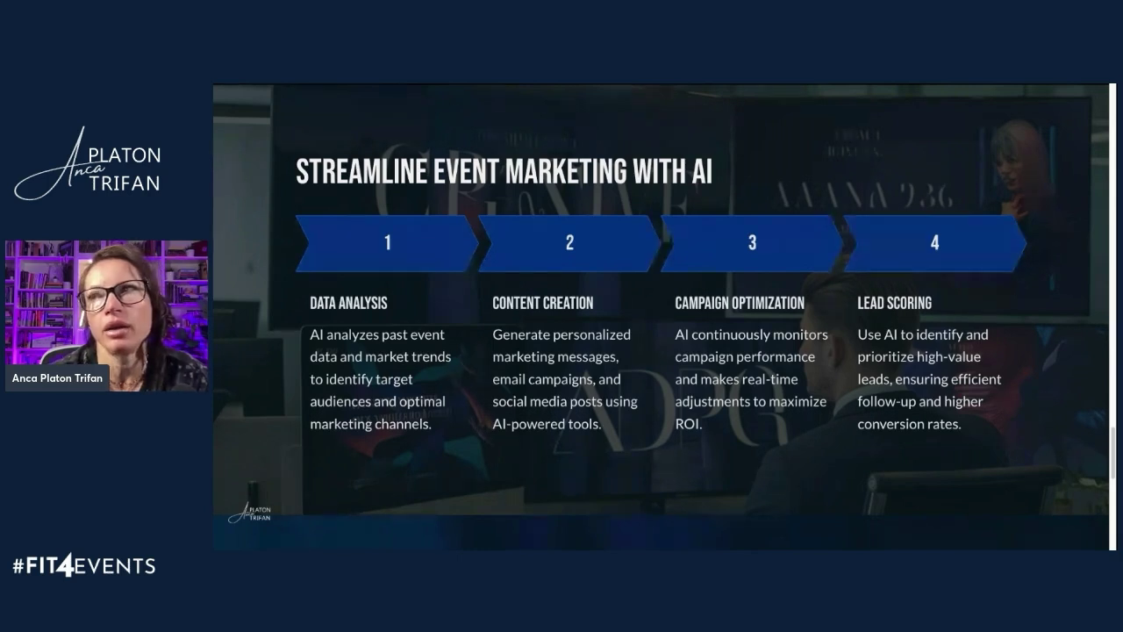
pyautogui.scroll(-1, 653, 298)
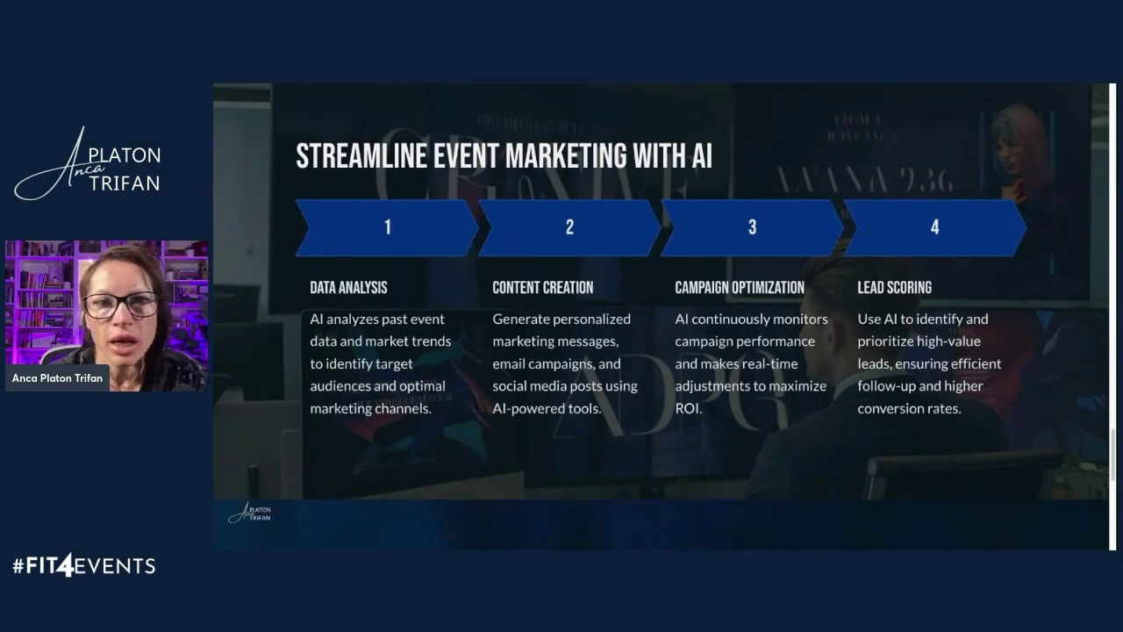